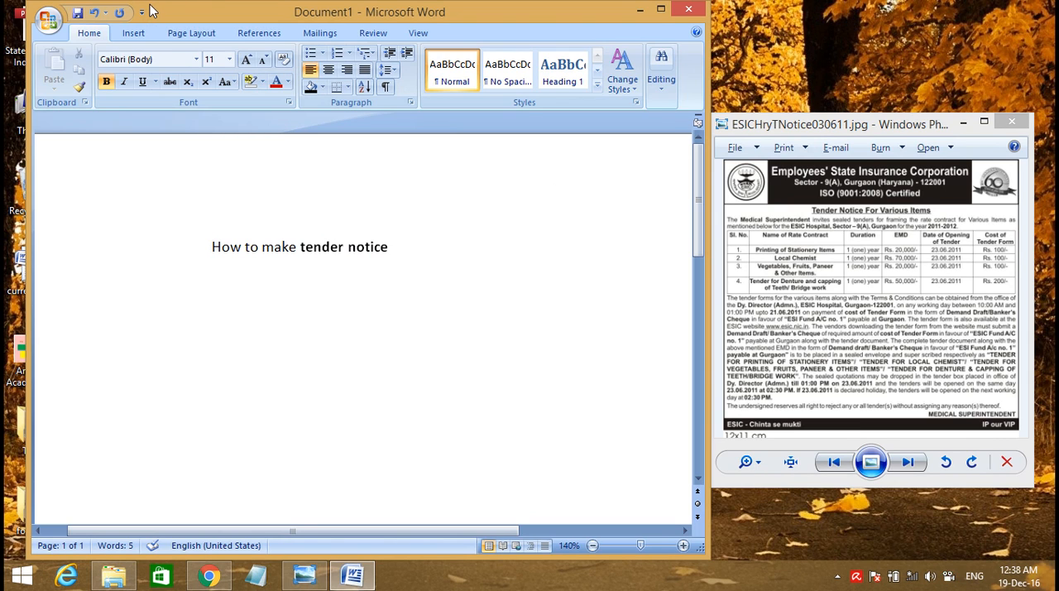
Delete the title line "How to make tender notice" from the document
left_click(411, 239)
left_click_drag(411, 239, 99, 213)
key("BackSpace")
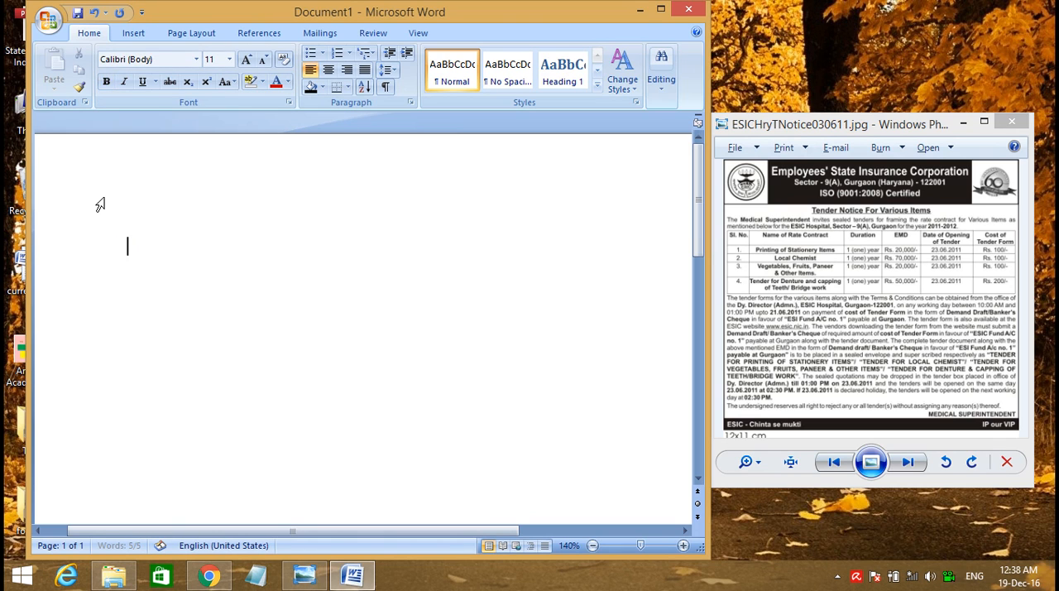
Insert a table with 6 columns and 9 rows into the empty document
left_click(133, 33)
left_click(133, 87)
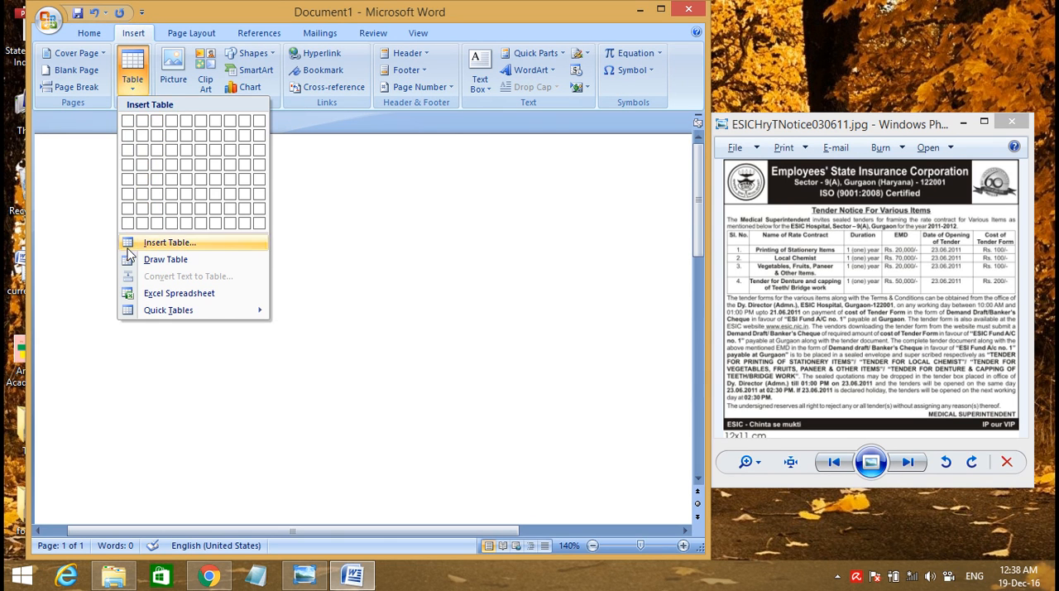
left_click(131, 246)
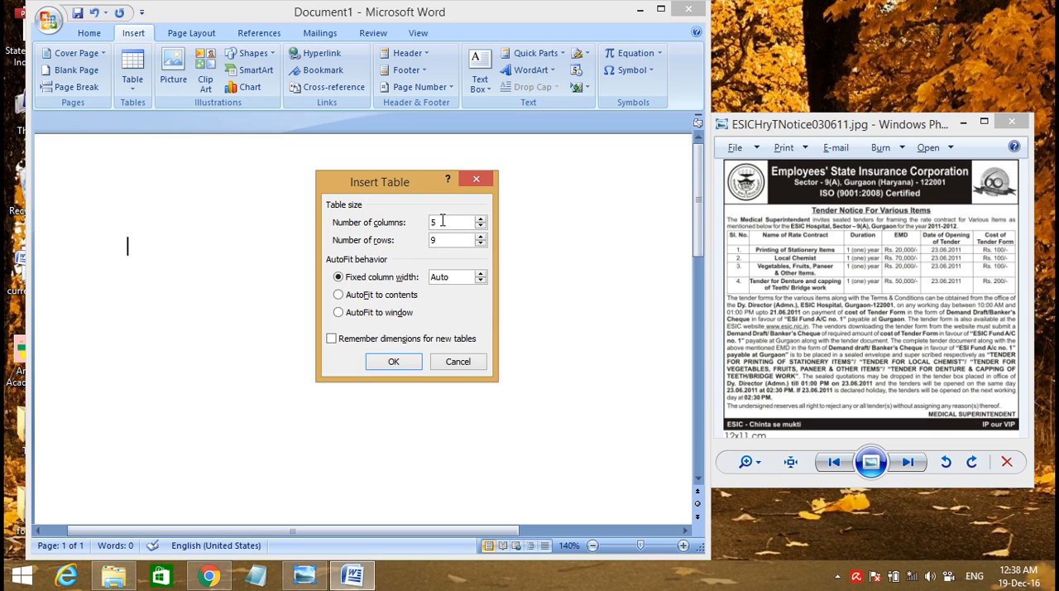
left_click(403, 366)
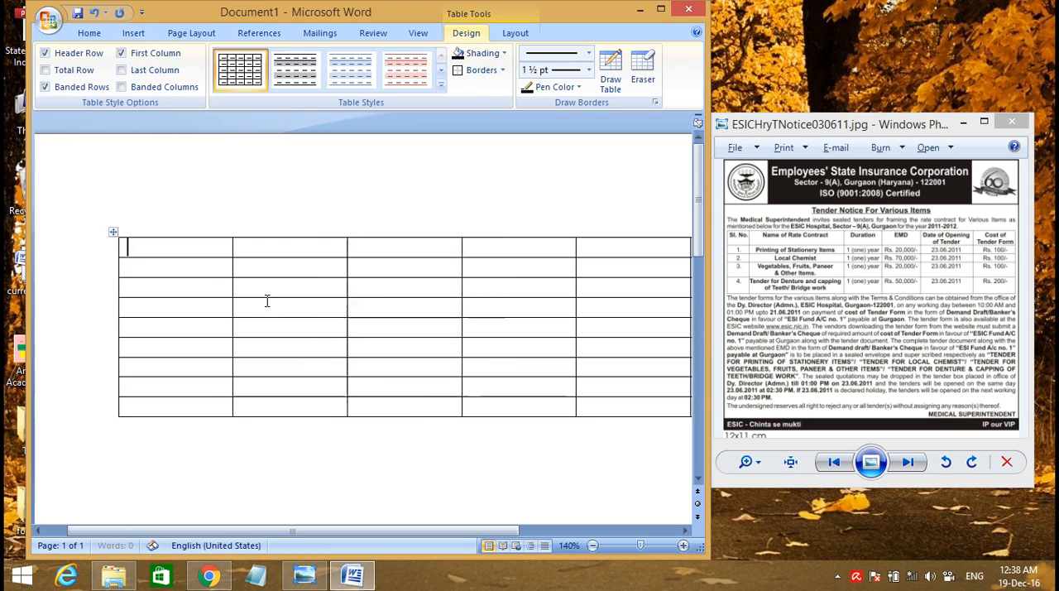
Move the table to the upper-left corner of the page and narrow it so all six columns fit the page width
left_click_drag(114, 232, 53, 136)
left_click_drag(487, 530, 631, 530)
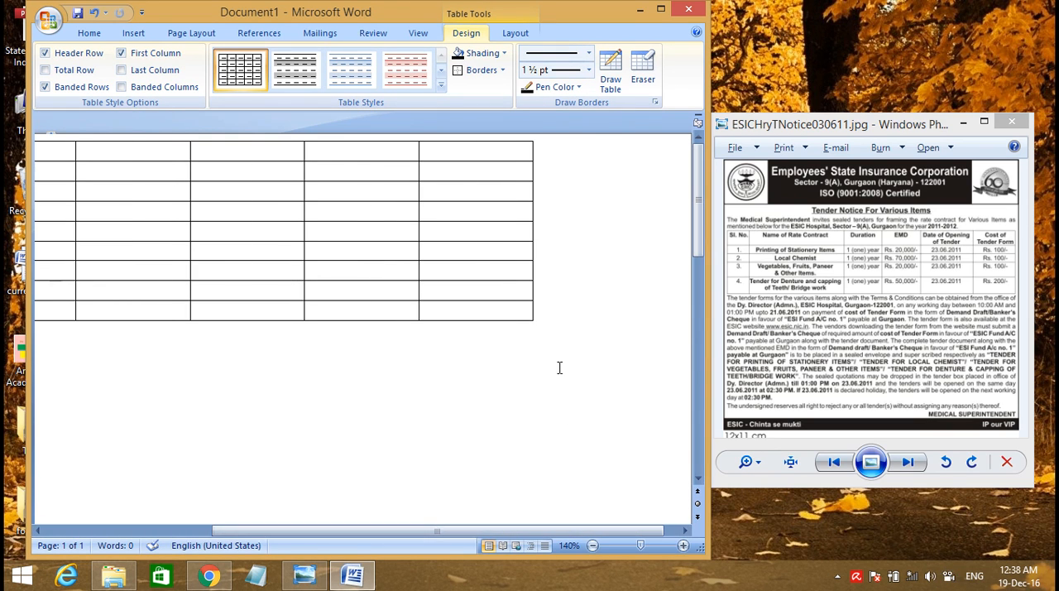
left_click_drag(535, 323, 435, 295)
left_click_drag(465, 530, 484, 528)
left_click(522, 457)
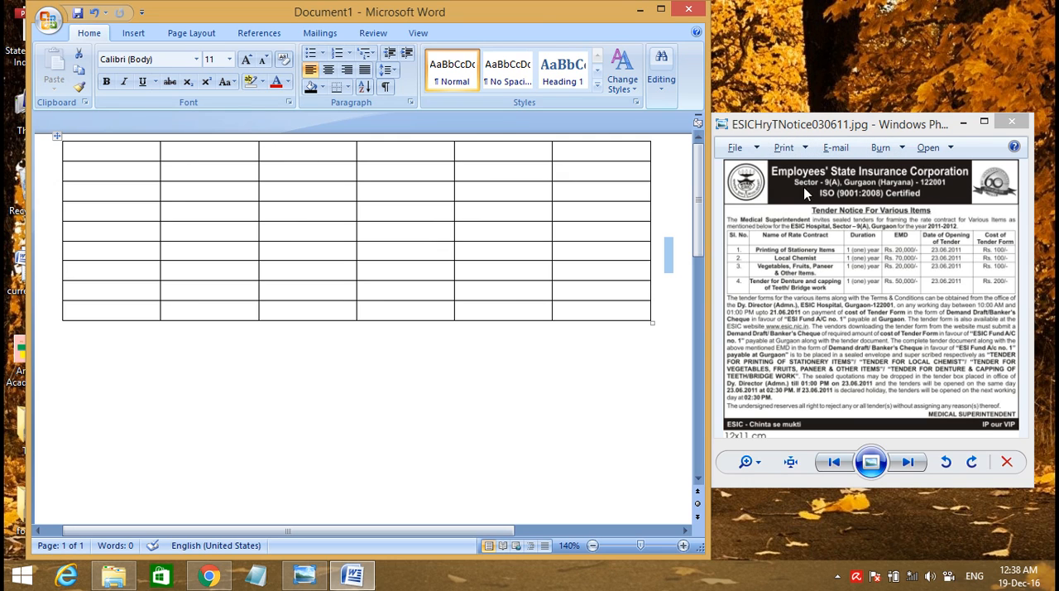
Merge the four middle cells of the table's first row and roughly triple that row's height
left_click_drag(485, 154, 233, 152)
right_click(233, 151)
left_click(280, 249)
left_click_drag(420, 161, 415, 205)
Shade the merged middle cell of the first row black
left_click(497, 190)
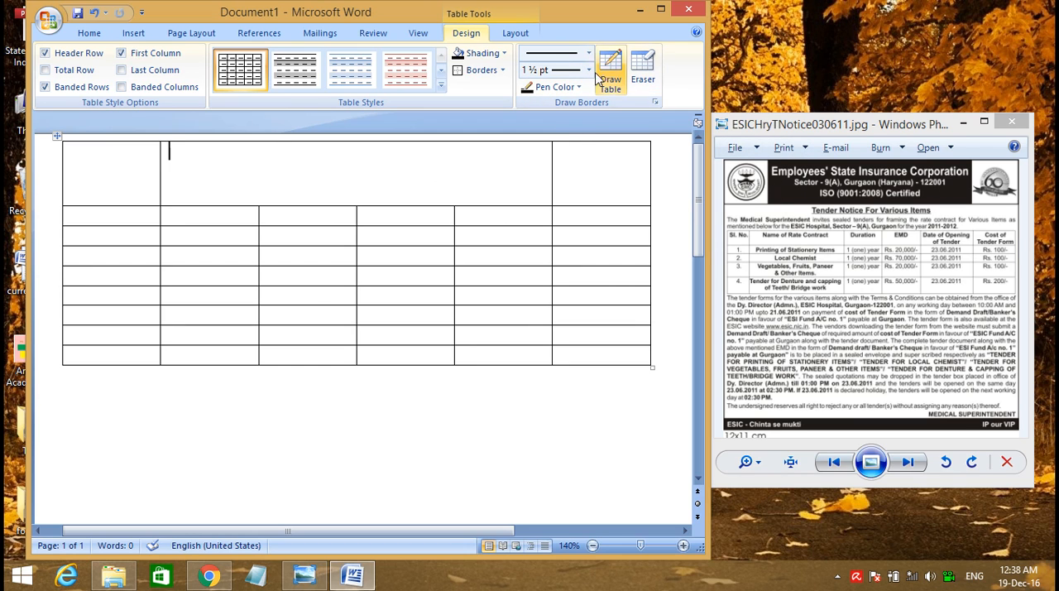
left_click(504, 53)
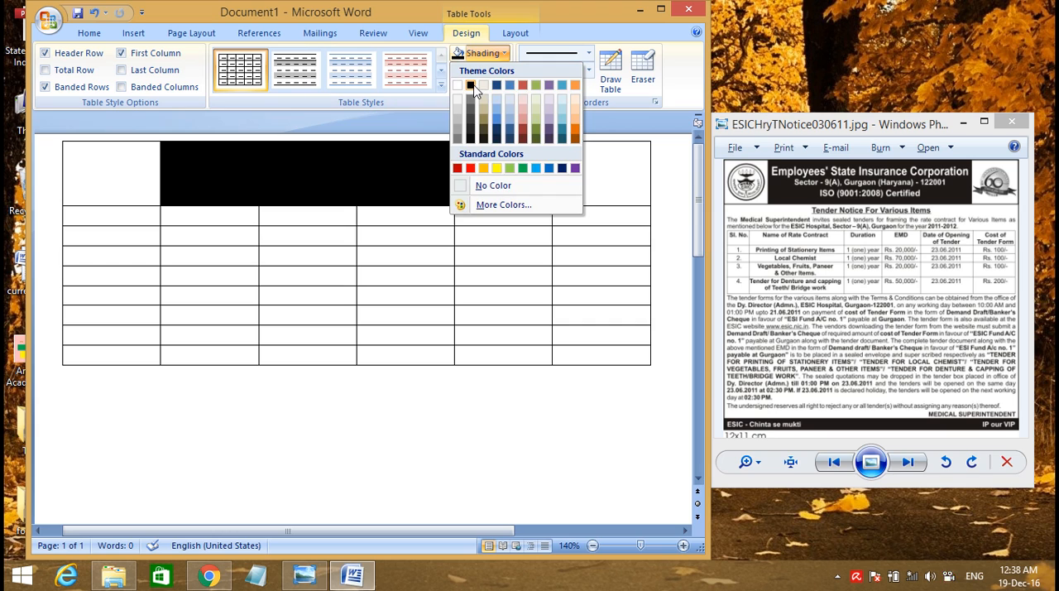
left_click(469, 85)
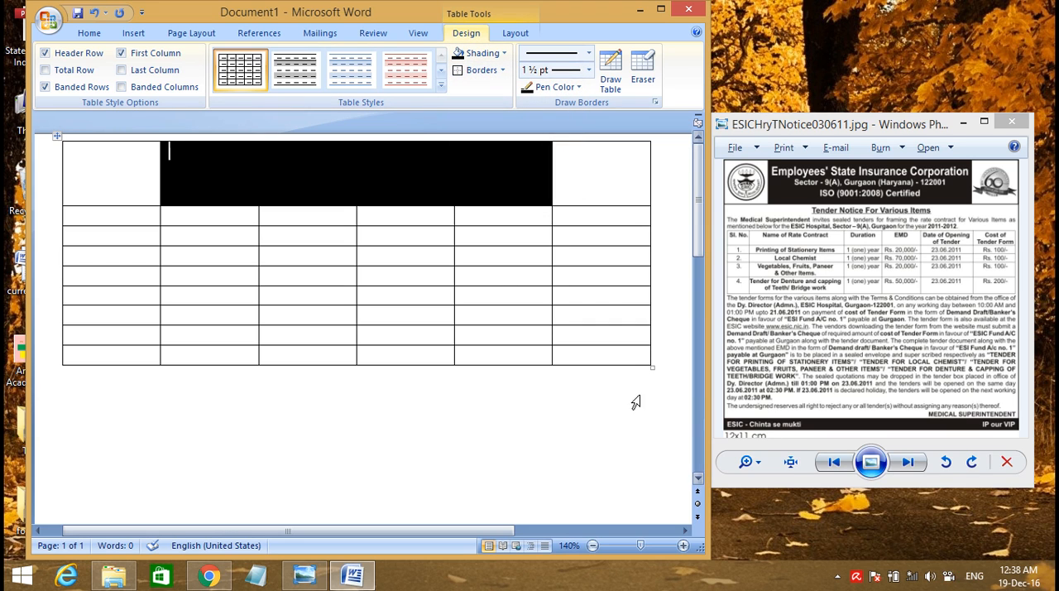
Merge all cells of the table's last row into one and shade it black
left_click_drag(582, 357, 128, 356)
right_click(130, 357)
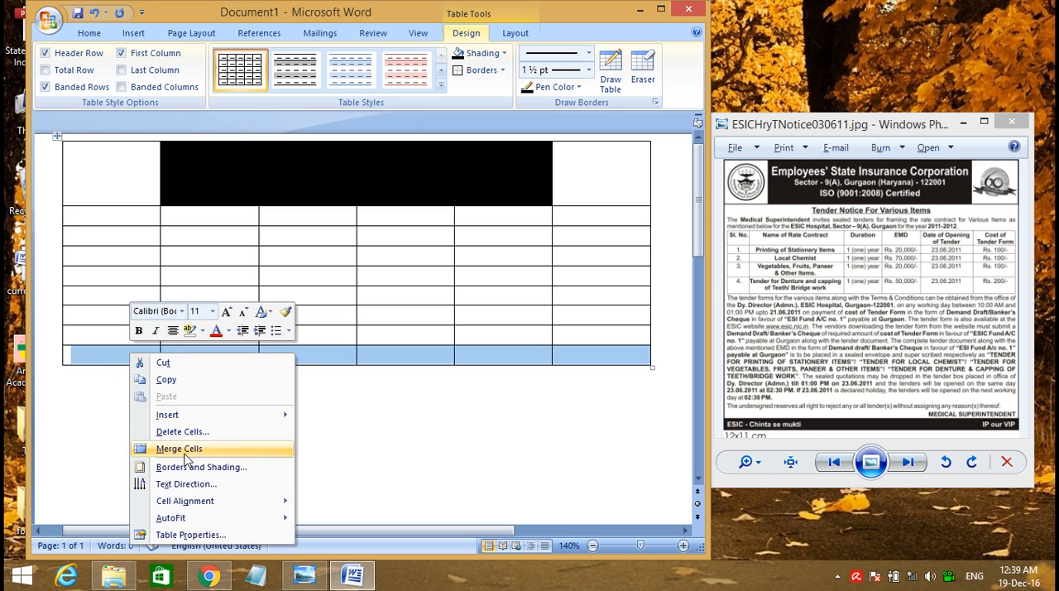
left_click(184, 450)
left_click(142, 354)
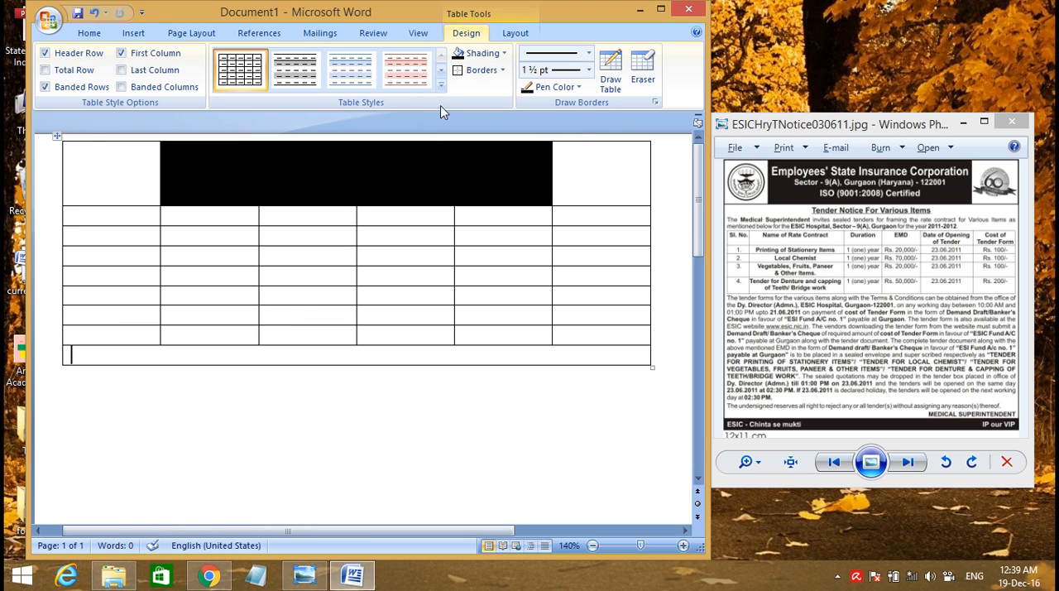
left_click(504, 53)
left_click(479, 86)
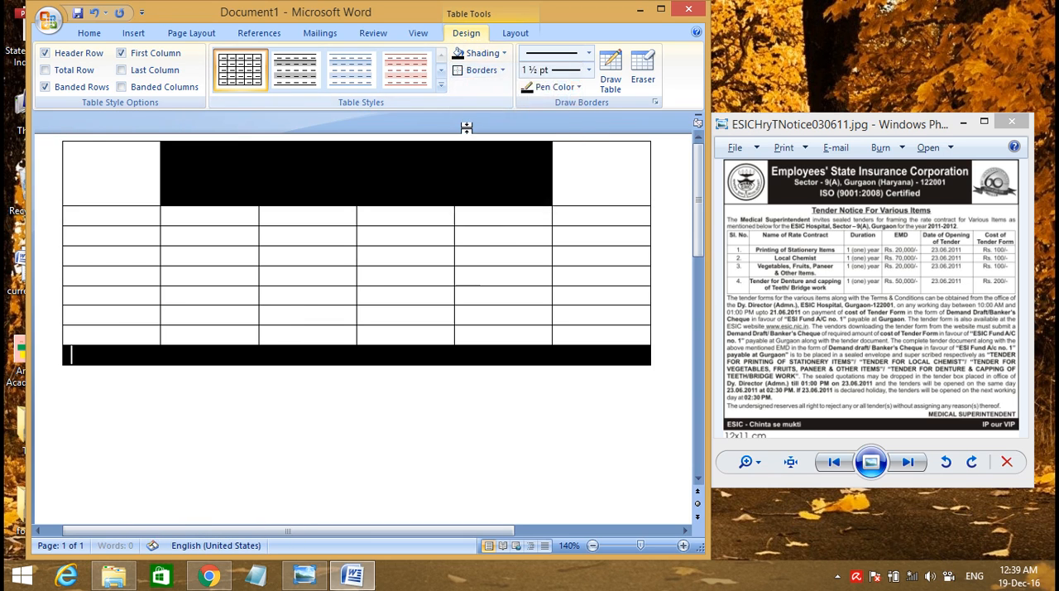
Merge all cells of the second row into one and roughly double that row's height
left_click_drag(579, 215, 138, 213)
right_click(138, 214)
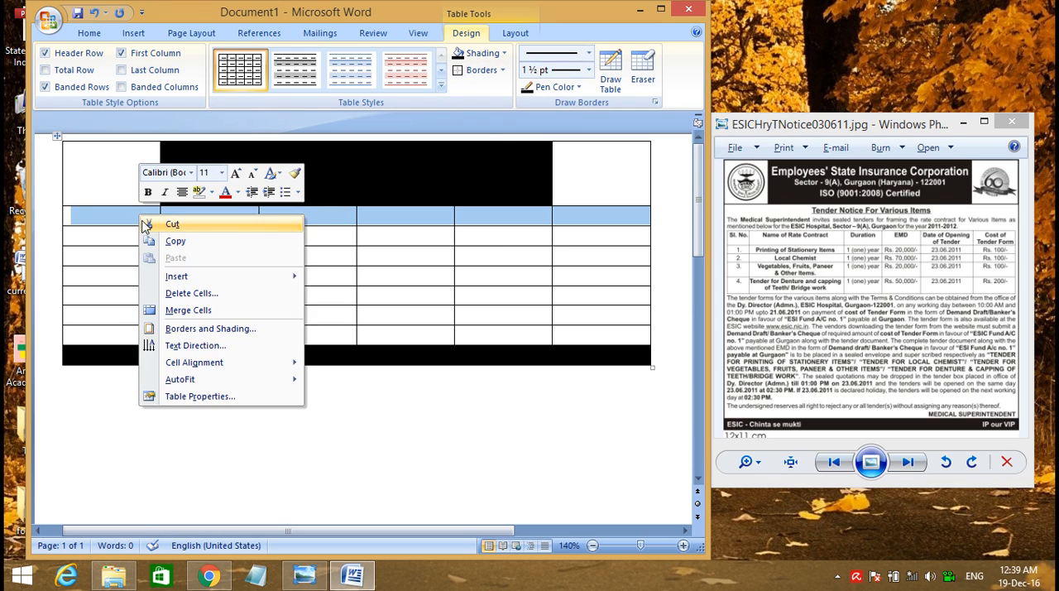
left_click(190, 310)
left_click(306, 220)
left_click_drag(321, 226, 321, 250)
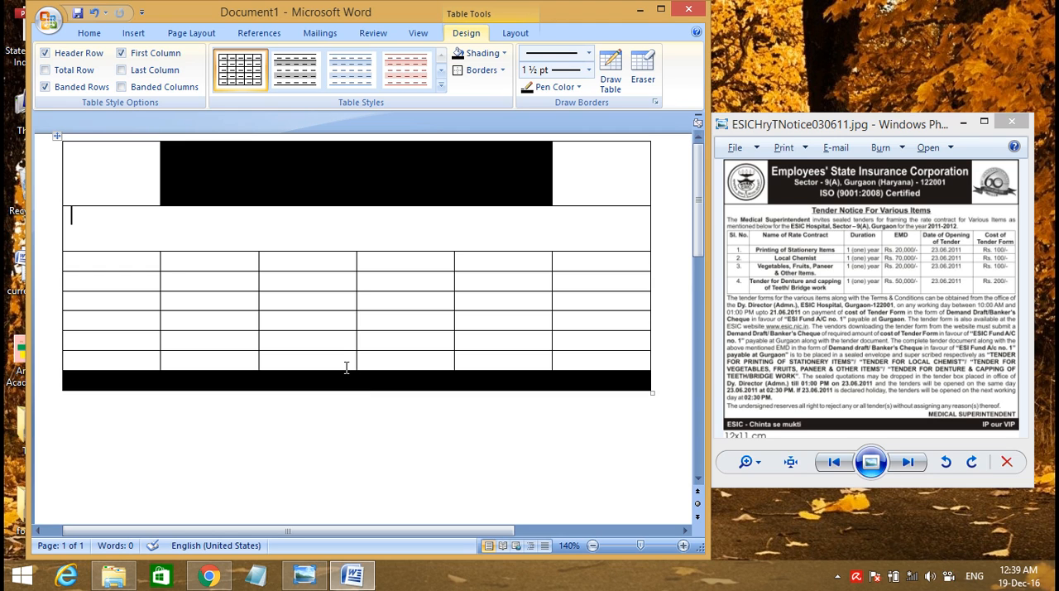
Merge the row above the black footer into one tall body cell and slightly increase the second row's height
left_click_drag(345, 372, 345, 424)
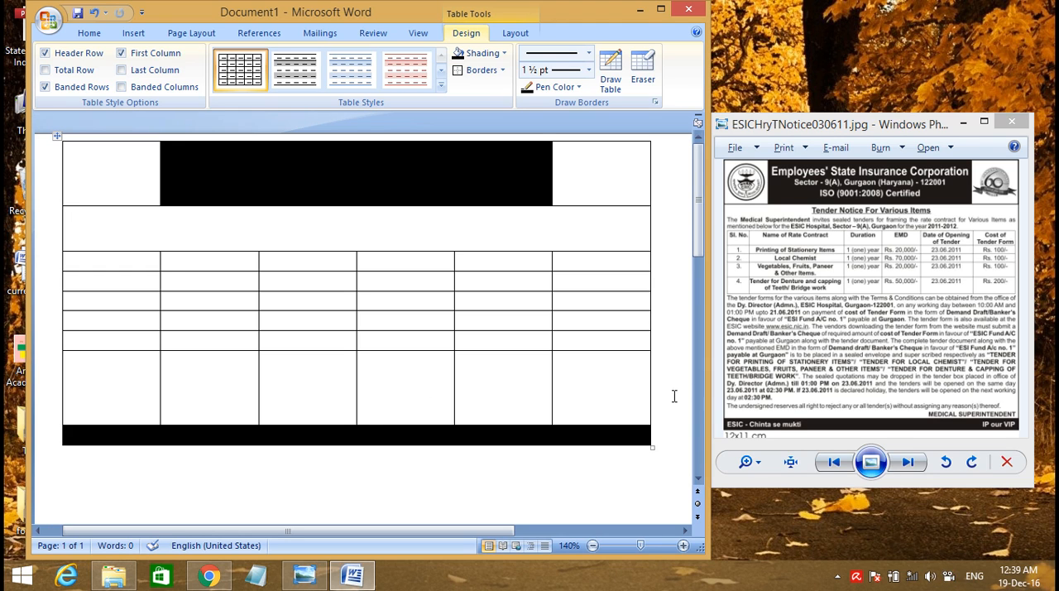
left_click_drag(597, 393, 111, 372)
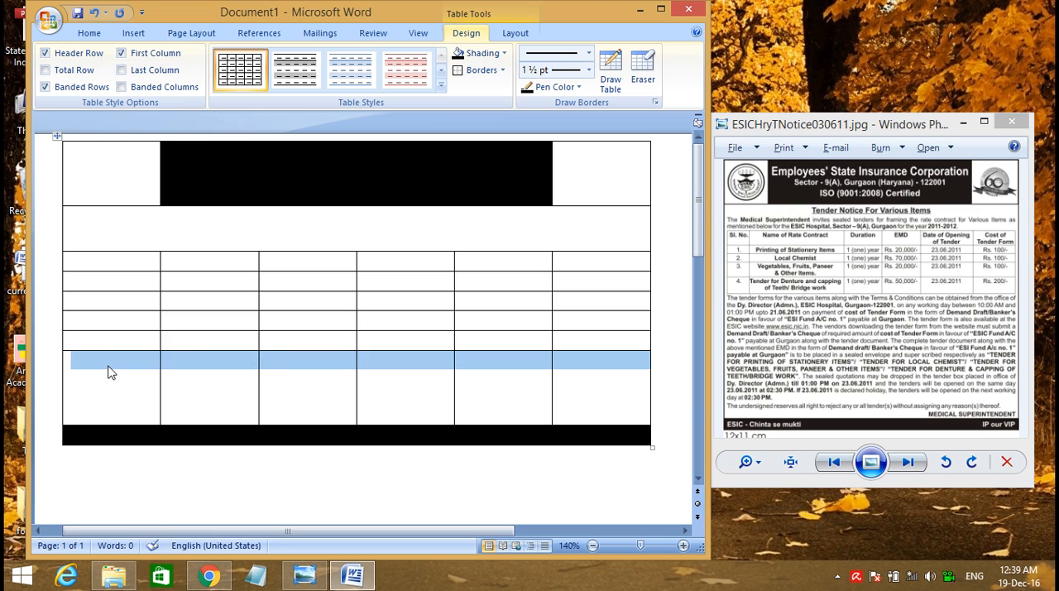
right_click(110, 366)
left_click(159, 460)
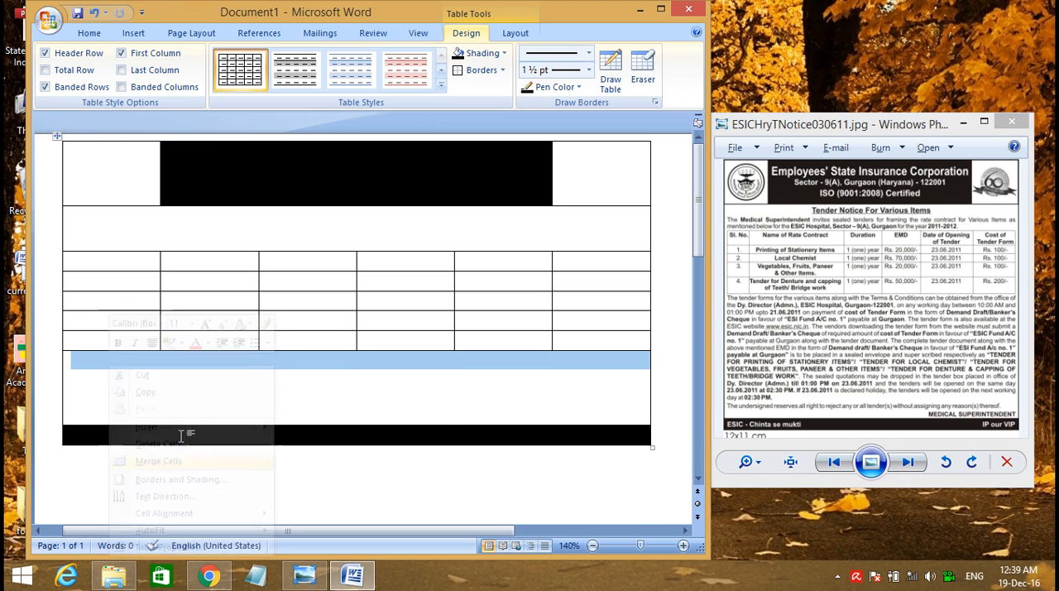
left_click_drag(372, 430, 361, 483)
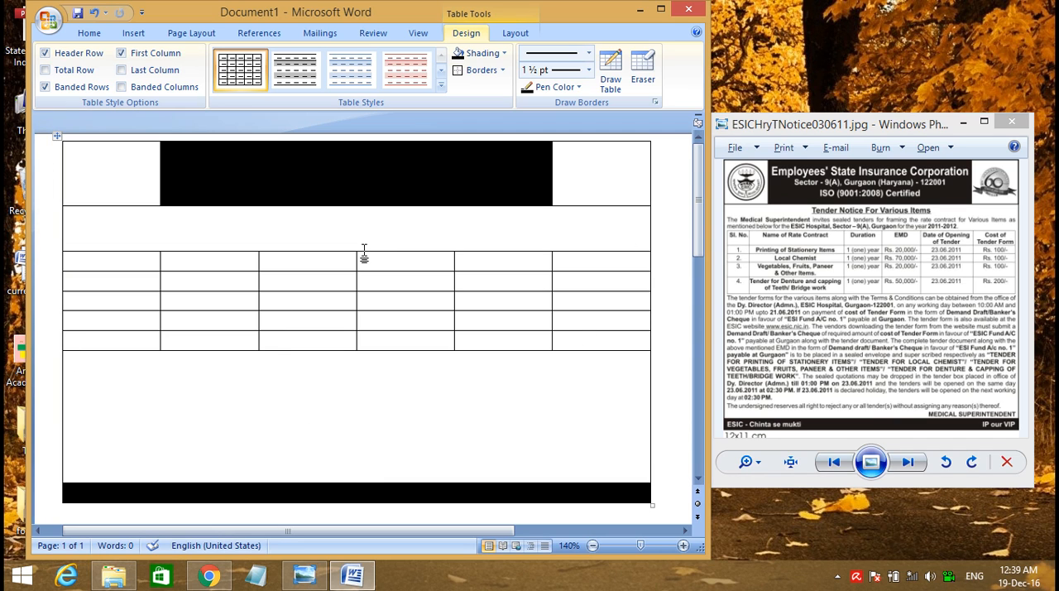
left_click_drag(364, 256, 364, 263)
Enter the placeholder "text" in the black header cell and in the black footer row
left_click(304, 157)
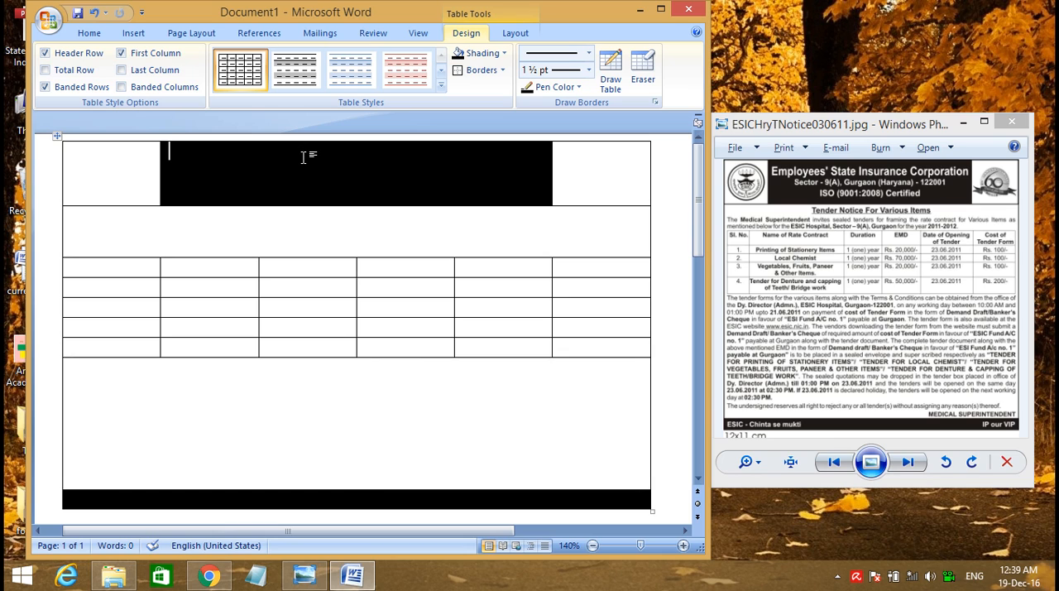
type("text")
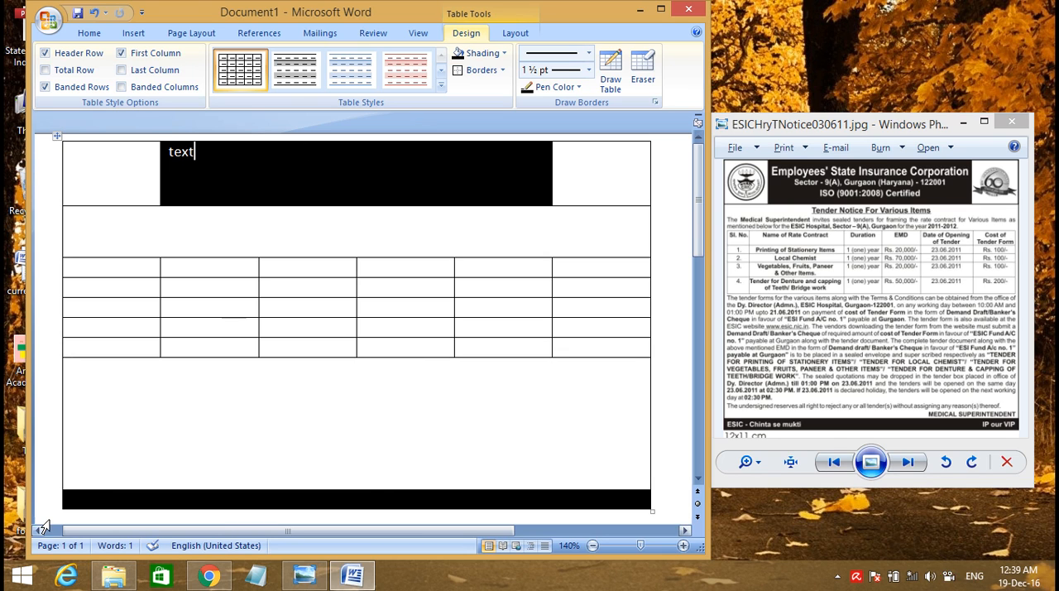
left_click(83, 496)
type("text")
left_click(331, 425)
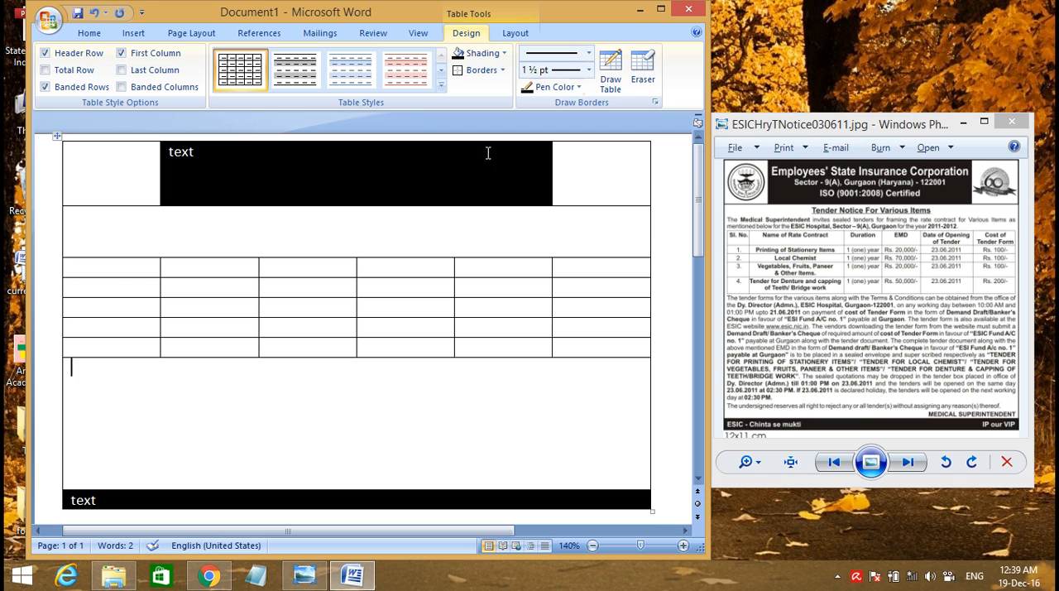
Insert the picture best_wallpapers_for_laptop-wide.jpg into the first cell of the header row and shrink it to fit as a logo
left_click(624, 180)
left_click(745, 187)
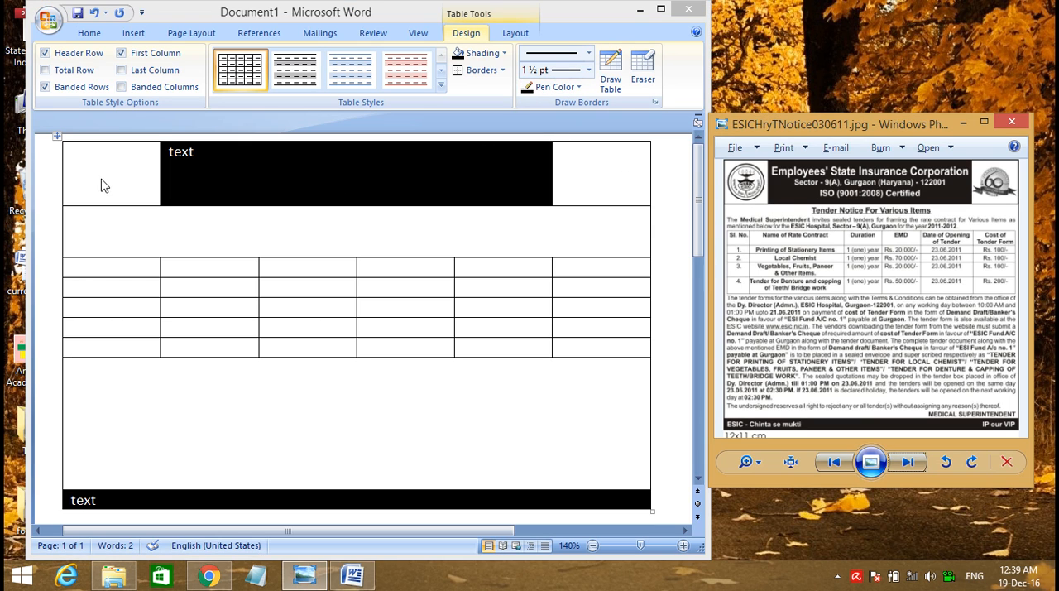
key("alt+Tab")
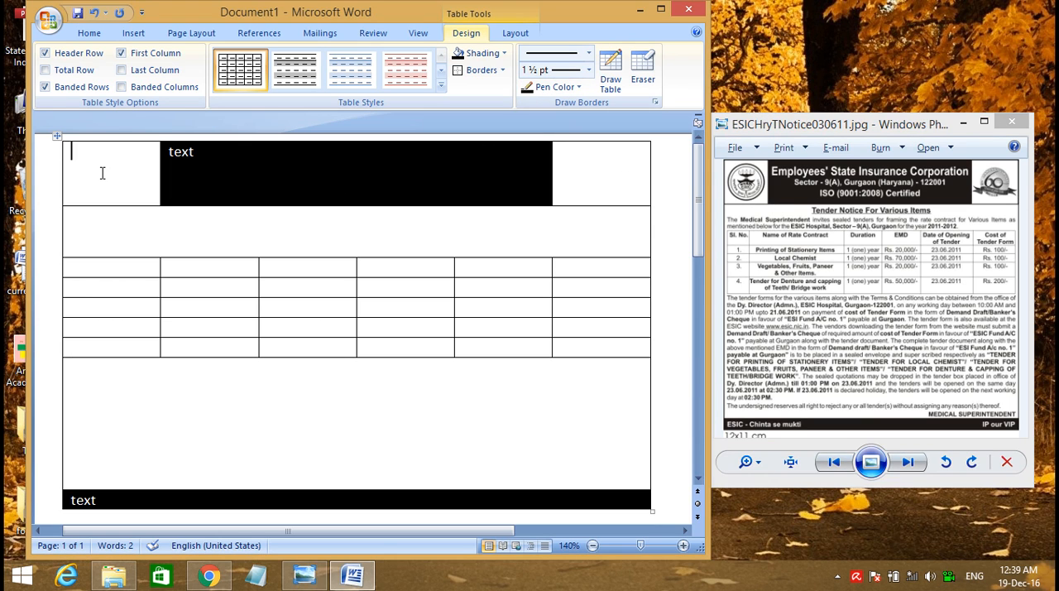
left_click(83, 35)
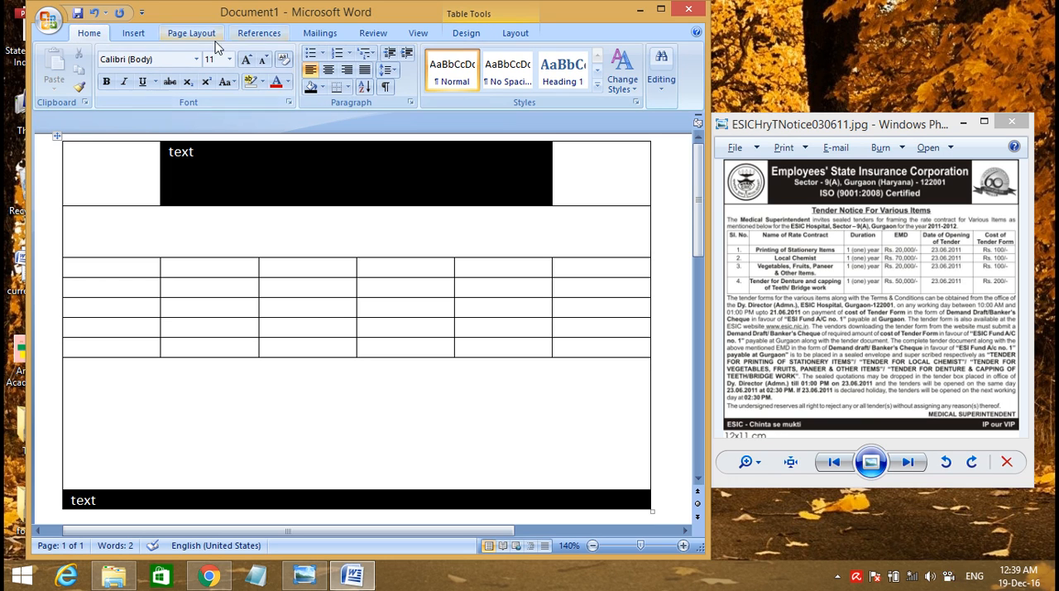
left_click(135, 37)
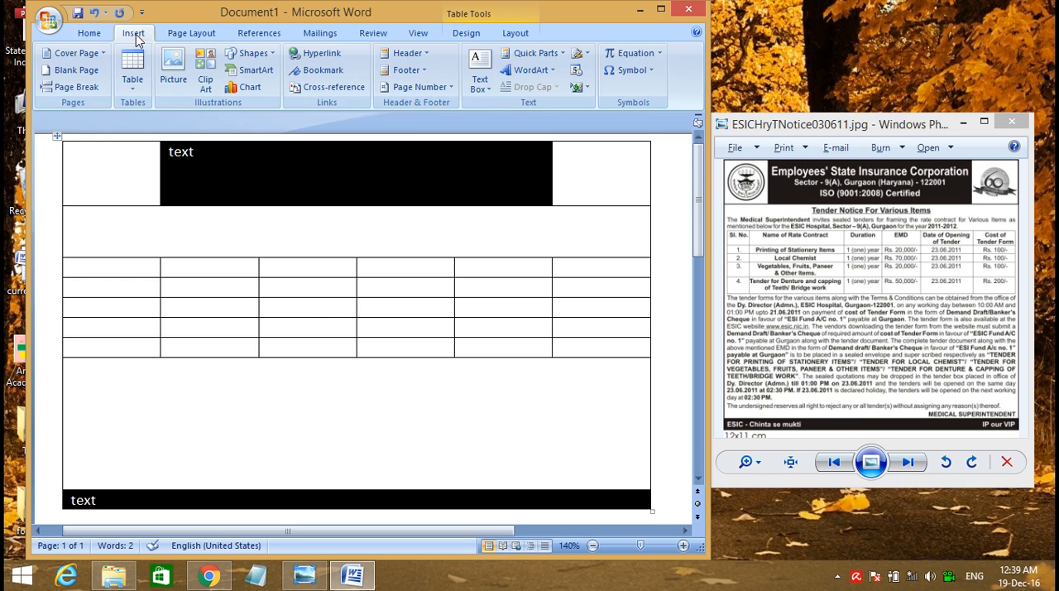
left_click(172, 74)
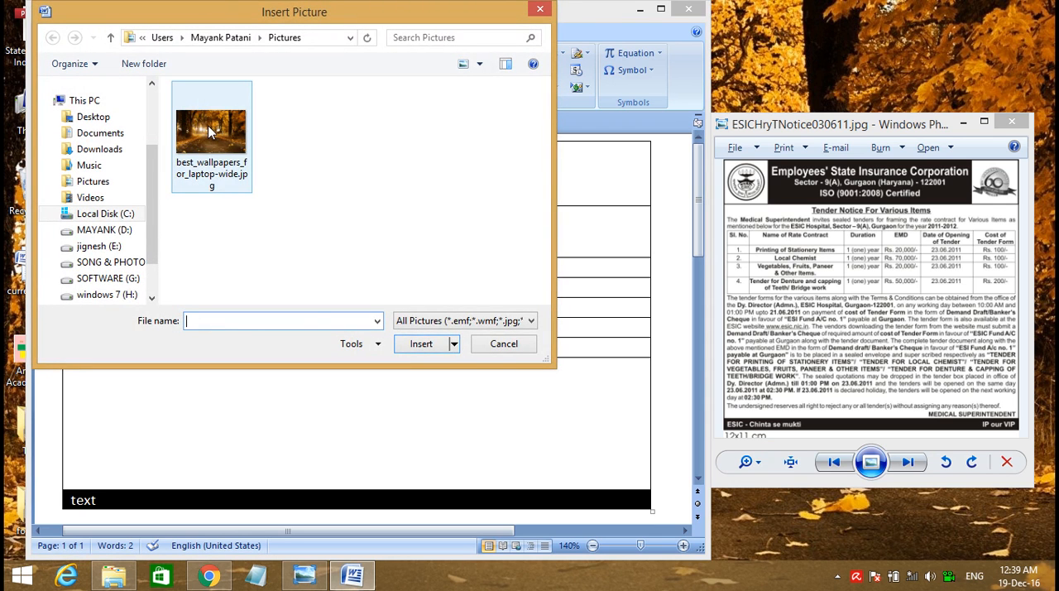
double_click(208, 125)
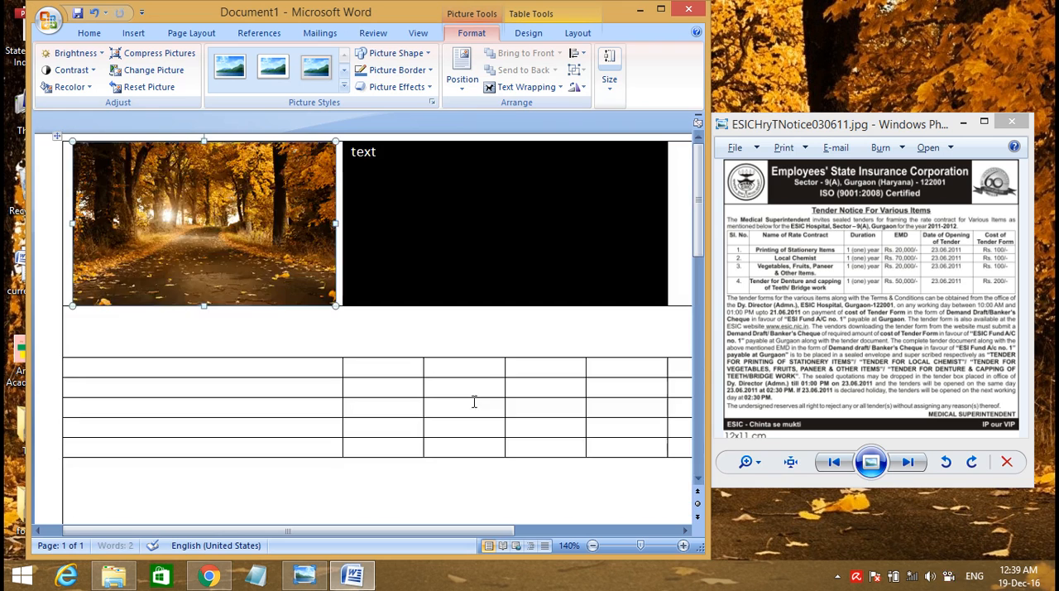
left_click_drag(328, 304, 155, 174)
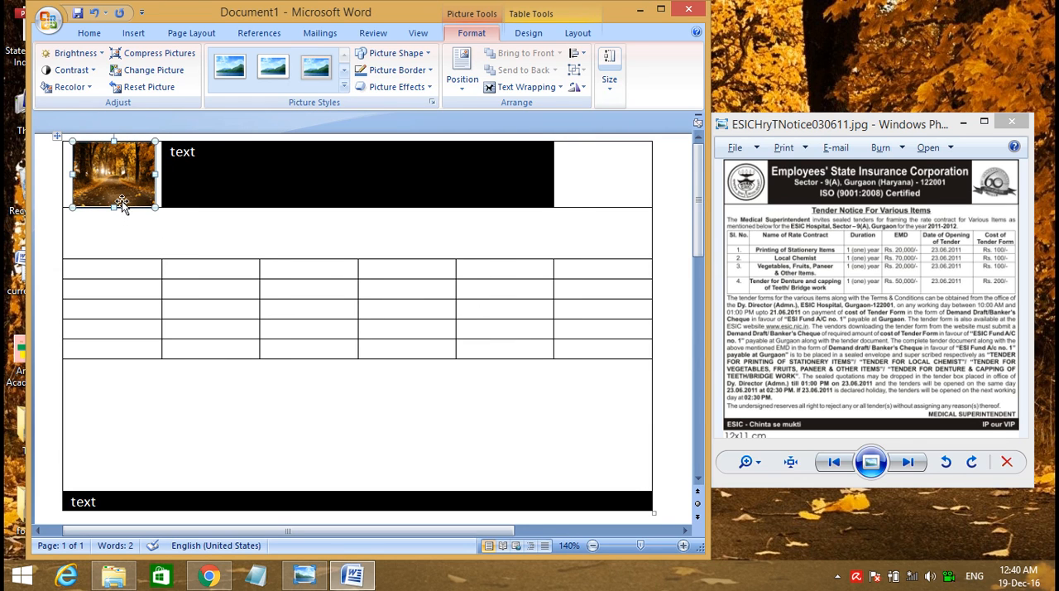
Copy the small picture into the last cell of the header row
left_click(128, 204)
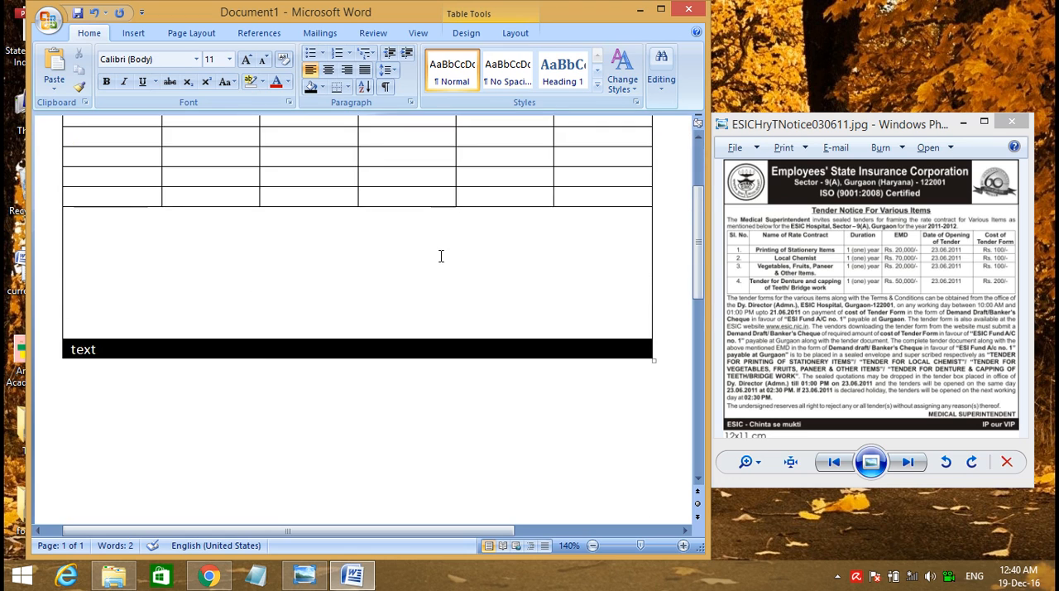
left_click_drag(137, 162, 102, 171)
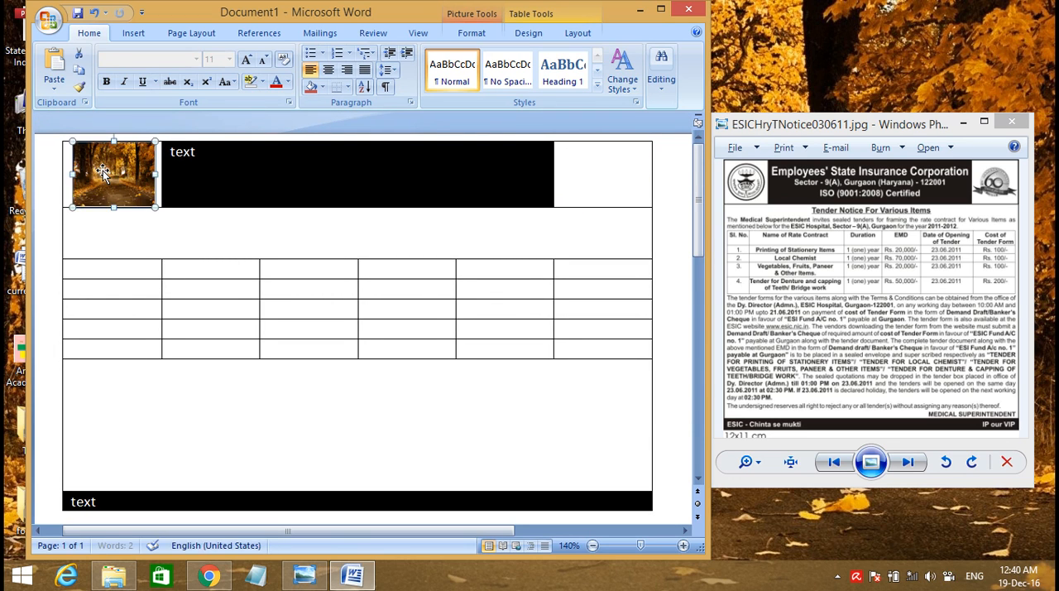
left_click(598, 179)
key("ctrl+v")
left_click(480, 241)
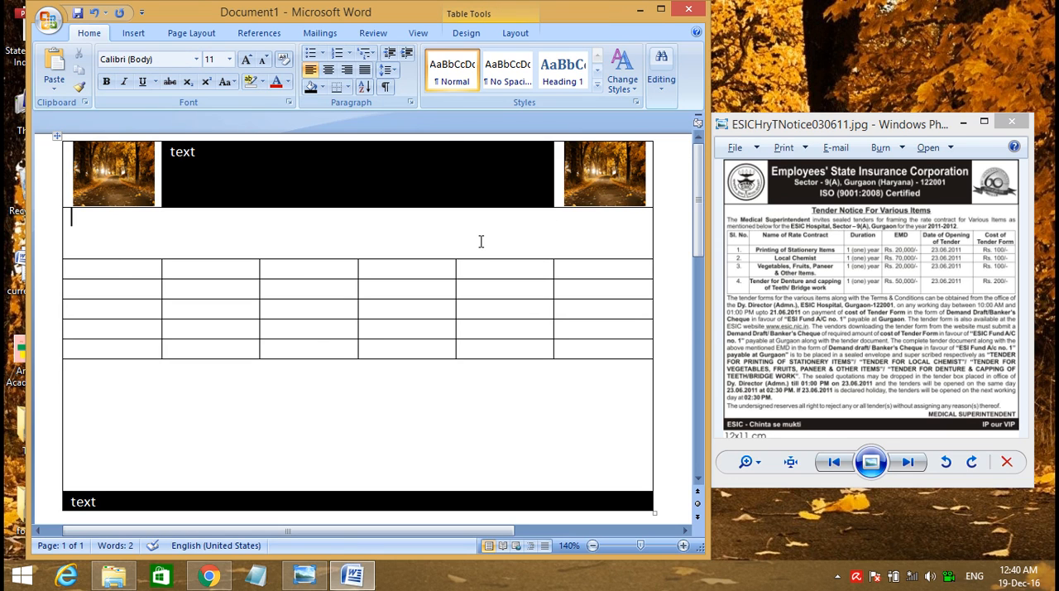
Delete the pictures from the first and last cells of the header row
left_click(104, 175)
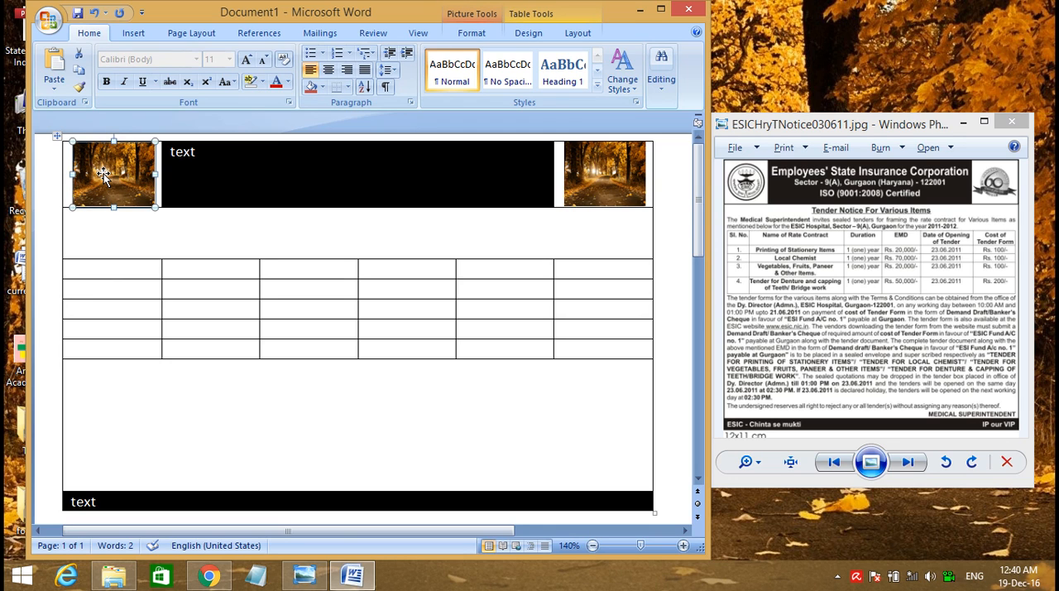
key("Delete")
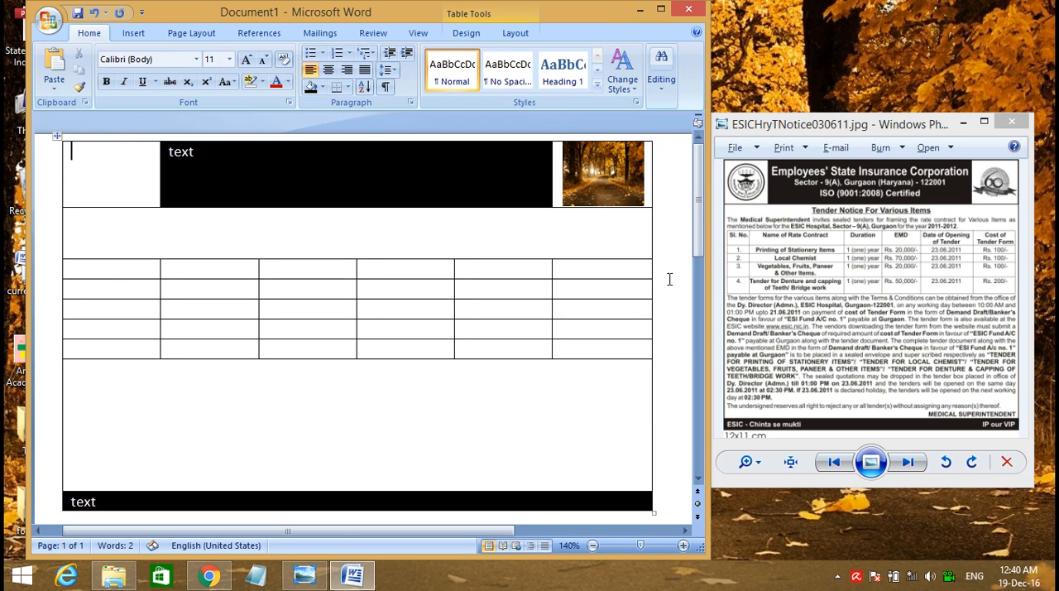
left_click(607, 178)
key("Delete")
scroll(525, 341, "down", 1)
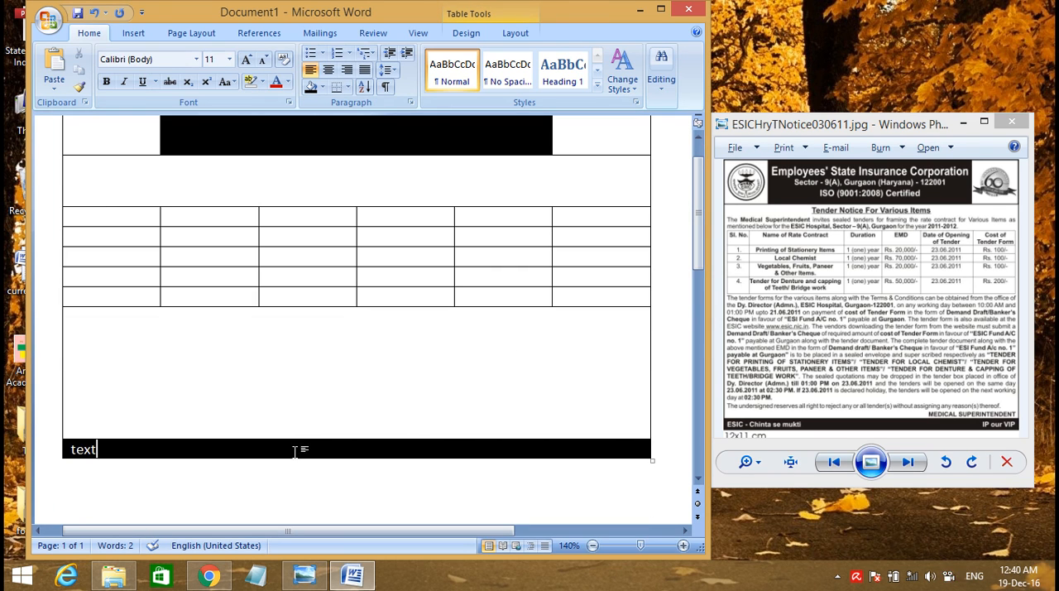
scroll(538, 406, "up", 1)
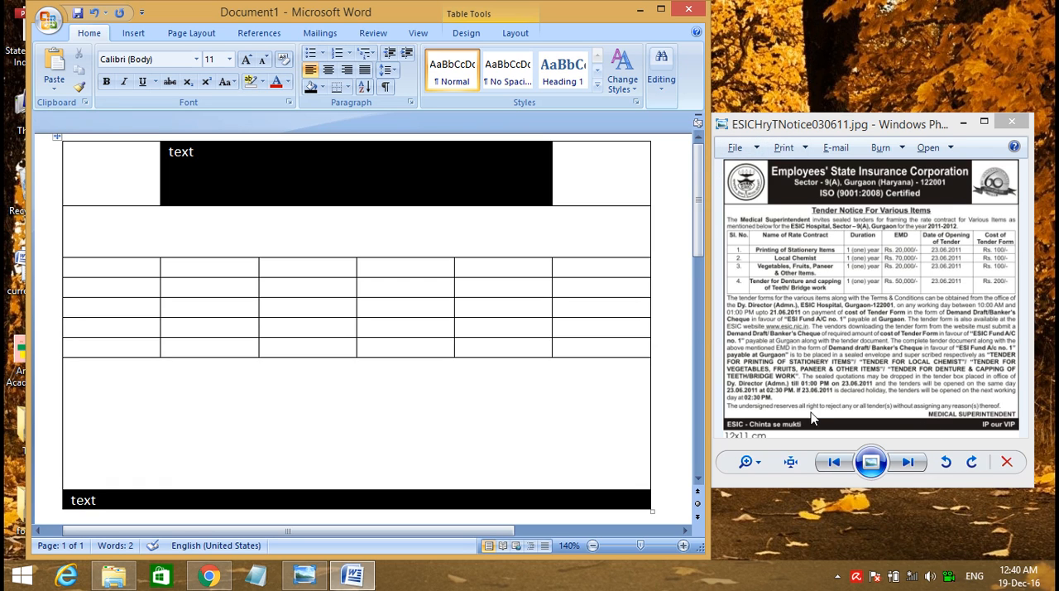
Apply a 1 ½ pt outside border around the entire table
left_click_drag(89, 161, 620, 493)
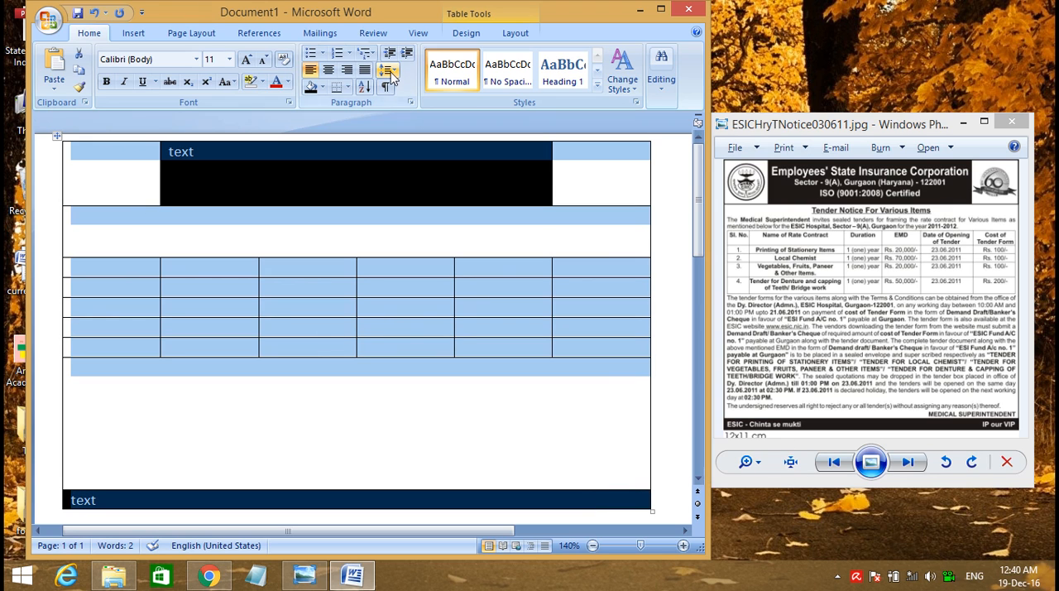
left_click(466, 33)
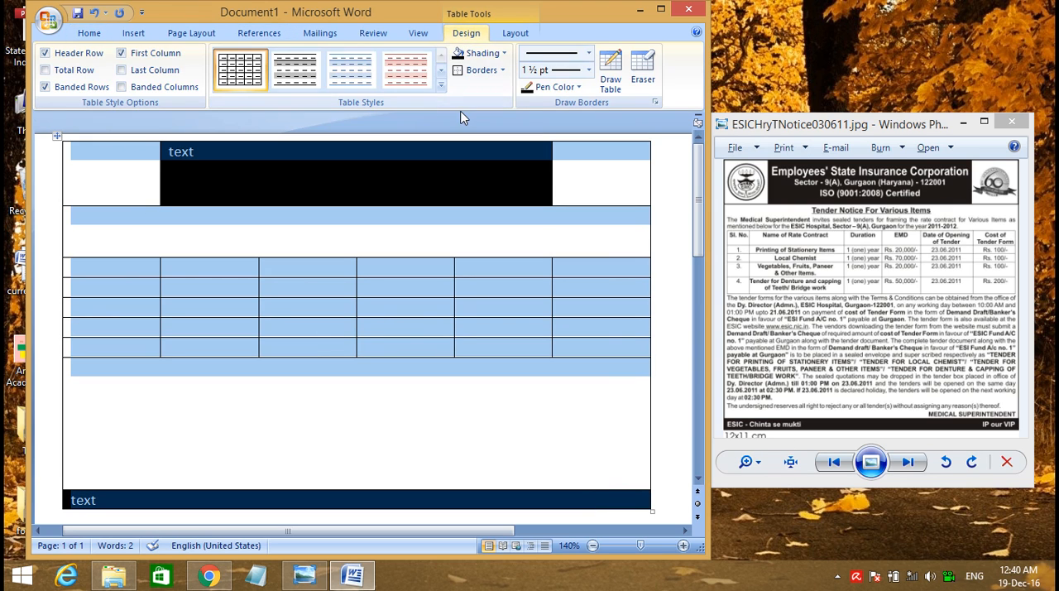
left_click(587, 71)
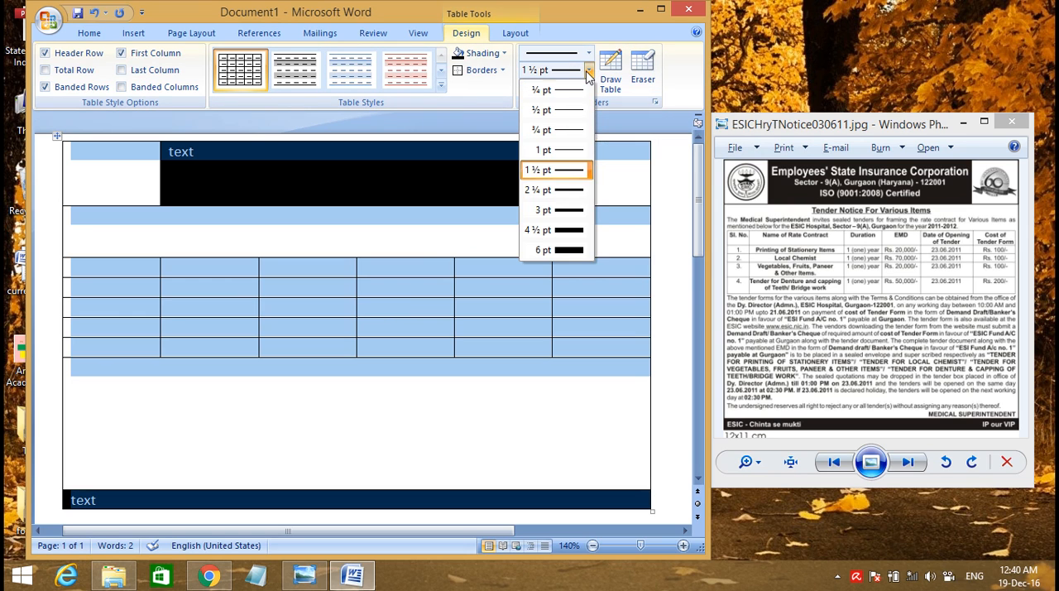
left_click(545, 174)
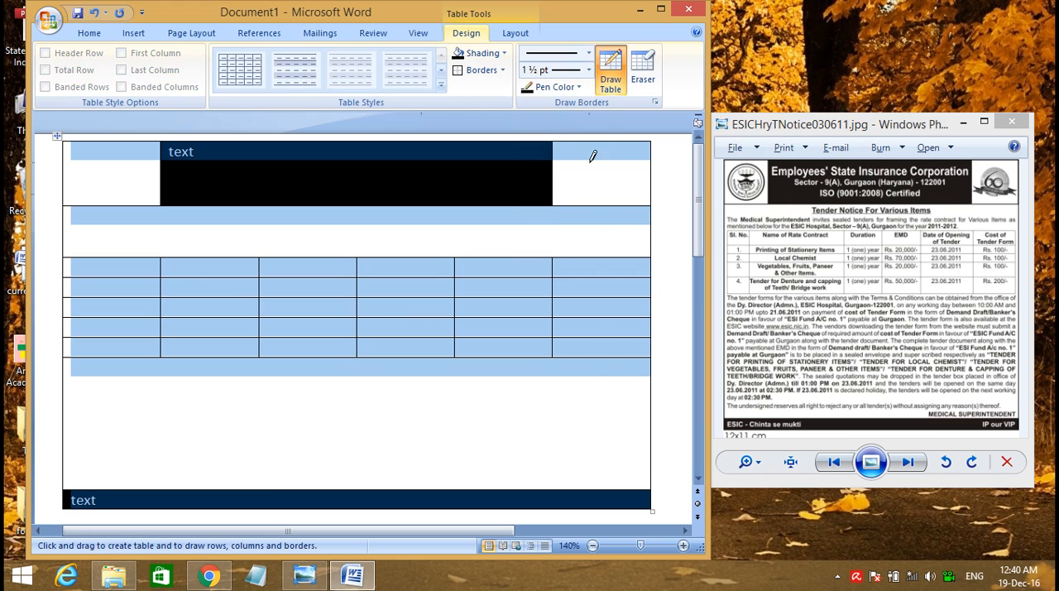
left_click(503, 70)
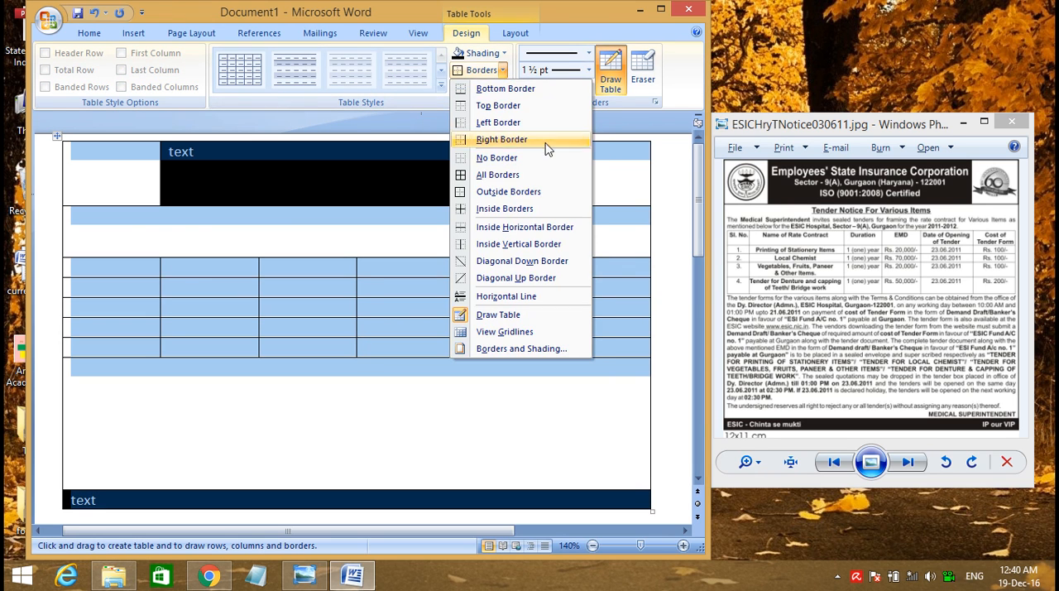
left_click(505, 195)
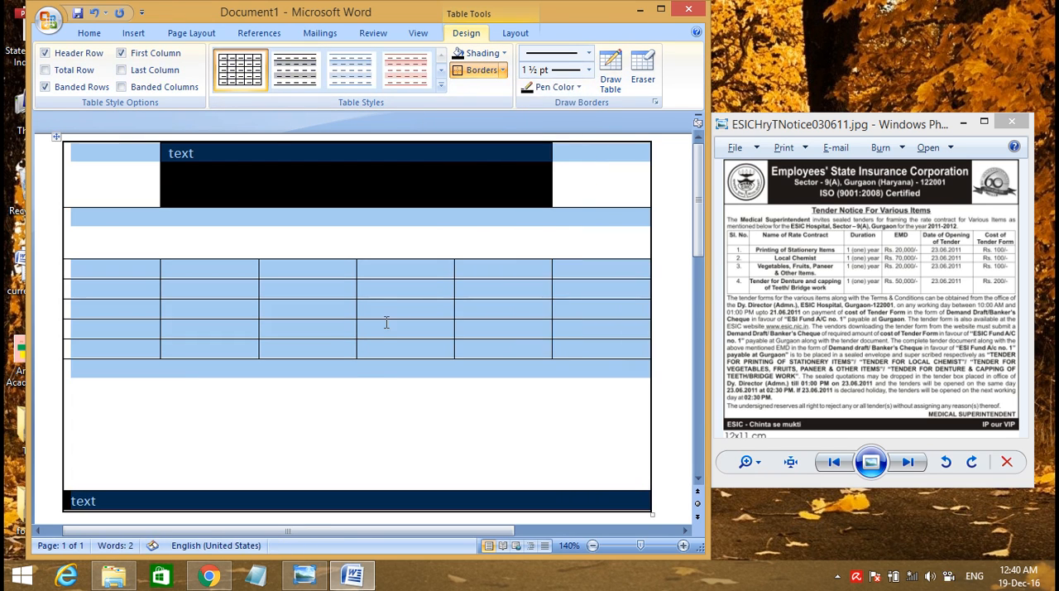
left_click(437, 409)
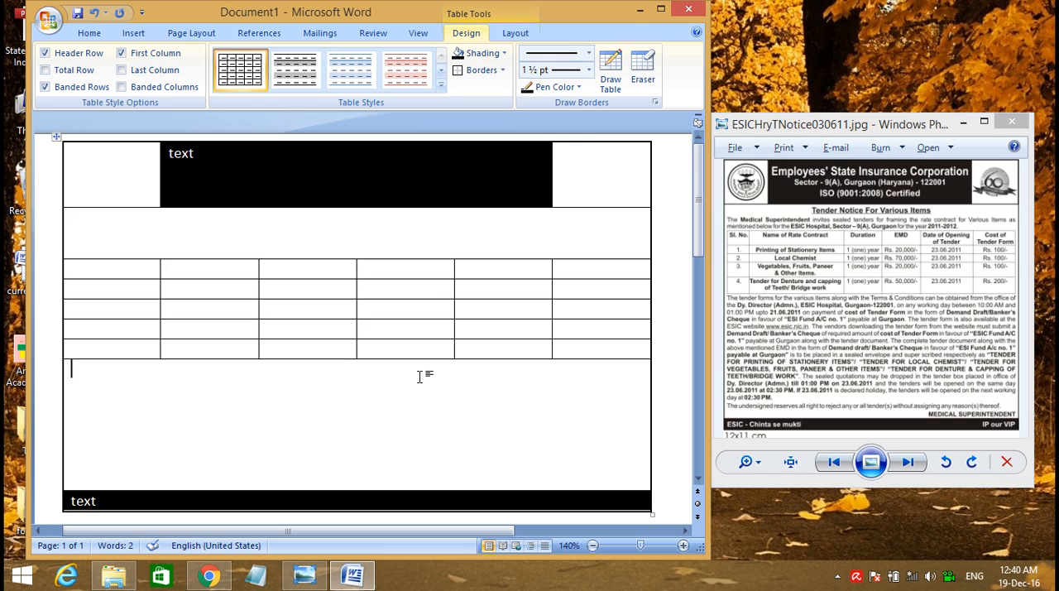
Clear the finished layout, start a new blank document and close the old one
key("ctrl+a")
key("Delete")
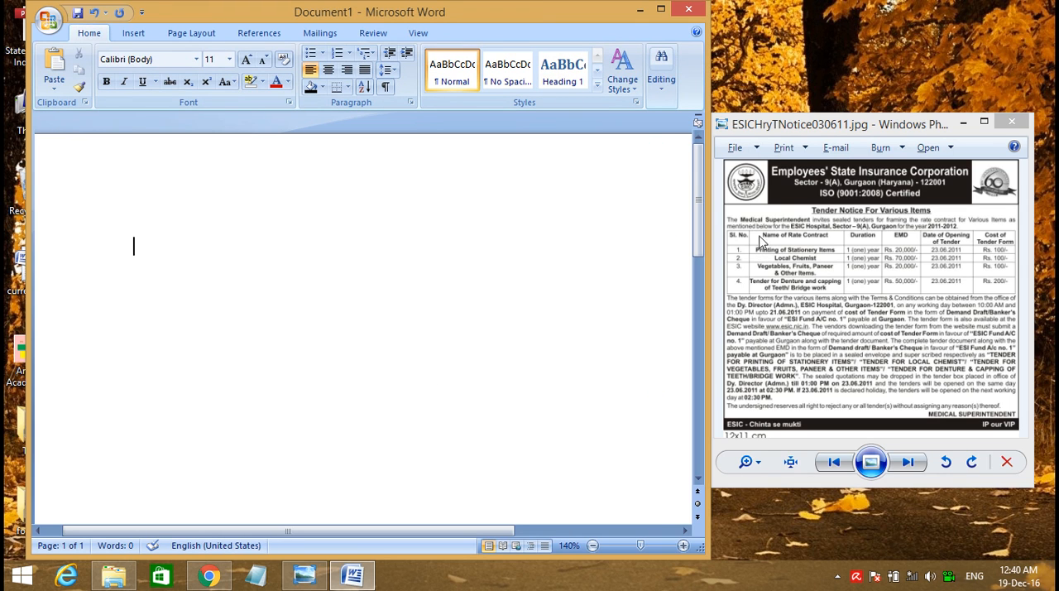
key("ctrl+n")
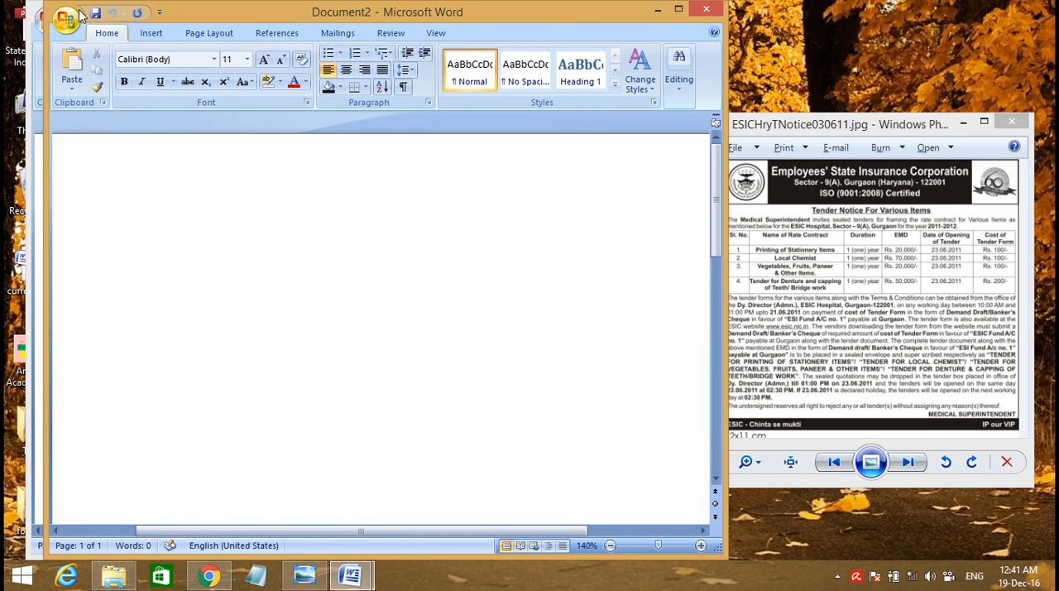
left_click(34, 44)
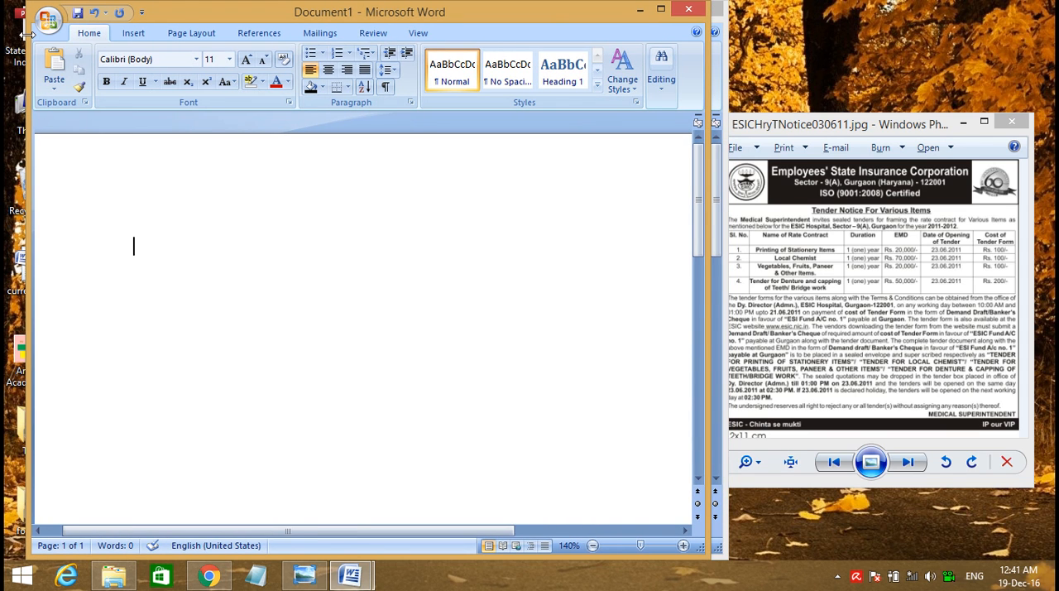
key("alt+F4")
left_click(530, 327)
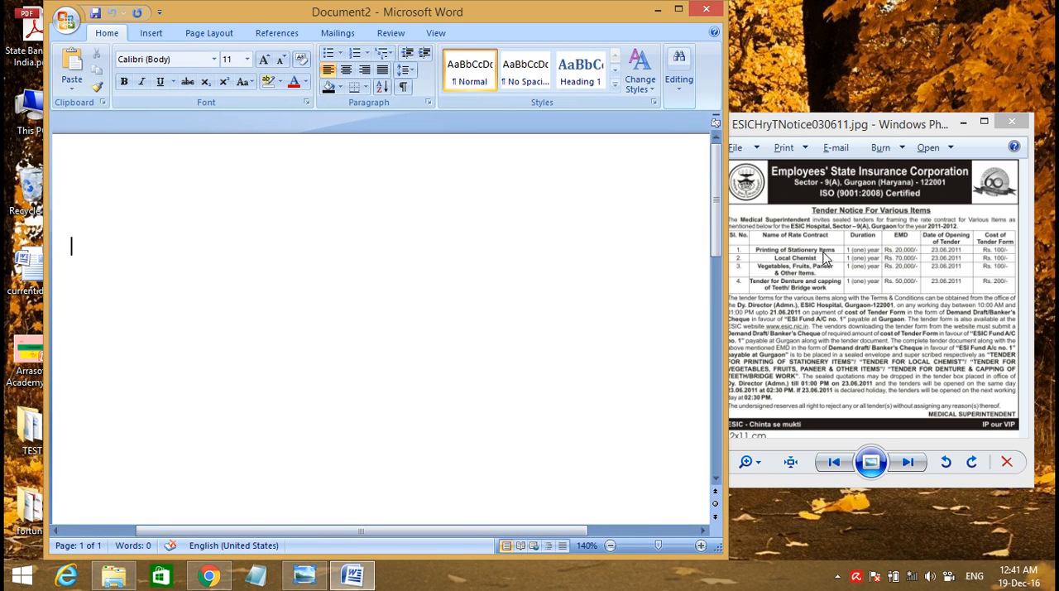
Place the document and photo viewer windows side by side and show the Ahmedabad Municipal Corporation tender image as the reference
left_click_drag(849, 124, 872, 115)
left_click_drag(422, 21, 386, 28)
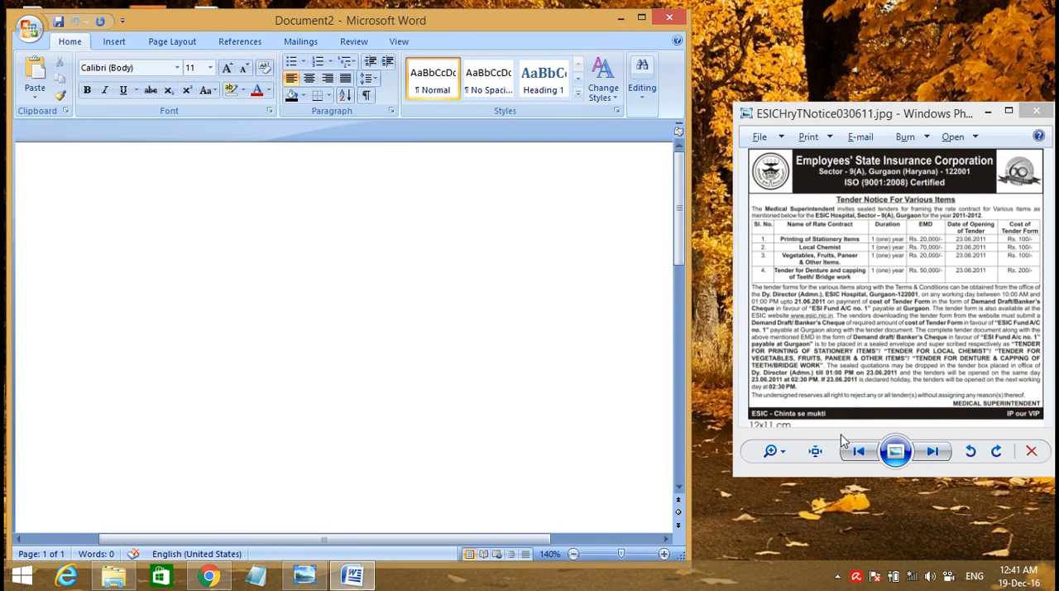
left_click(856, 450)
mouse_move(832, 111)
left_mouse_down()
mouse_move(802, 94)
mouse_move(817, 97)
left_mouse_up()
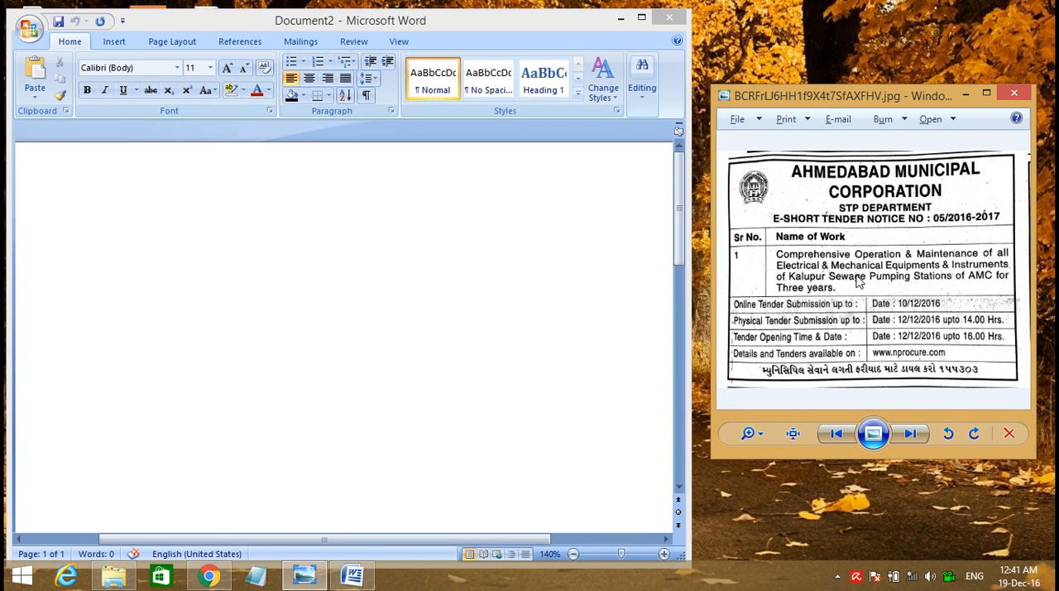
Insert a table with 3 columns and 8 rows into the blank document
left_click(116, 43)
left_click(114, 41)
left_click(113, 80)
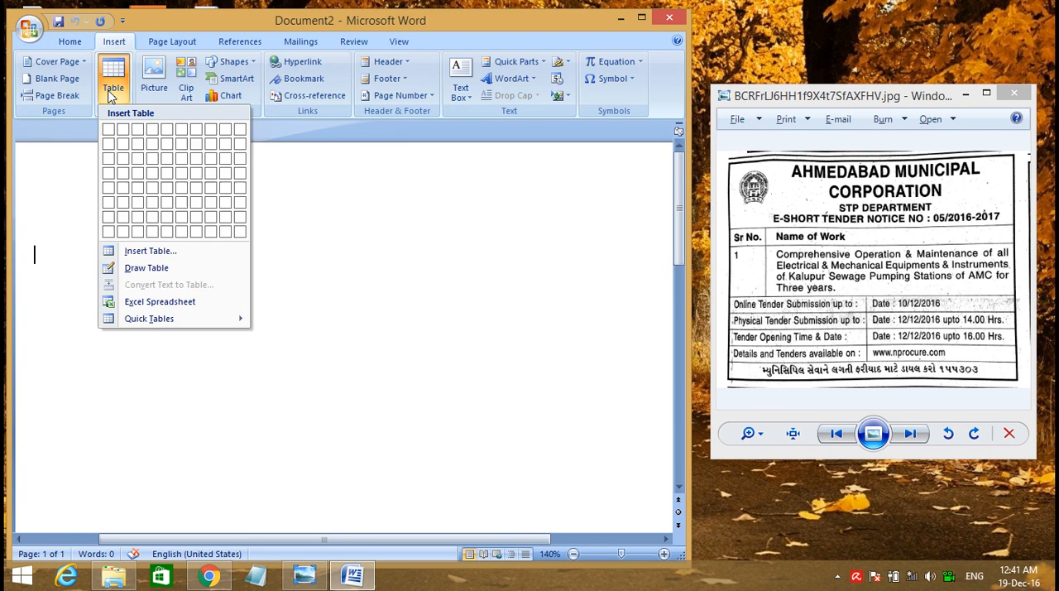
left_click(151, 252)
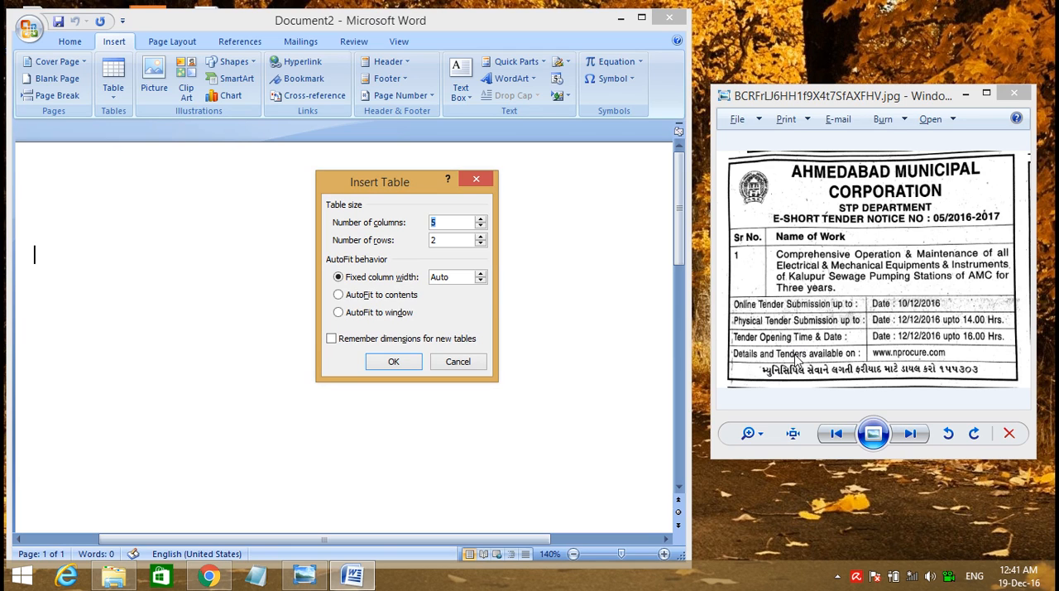
double_click(432, 240)
left_click(480, 225)
left_click(394, 365)
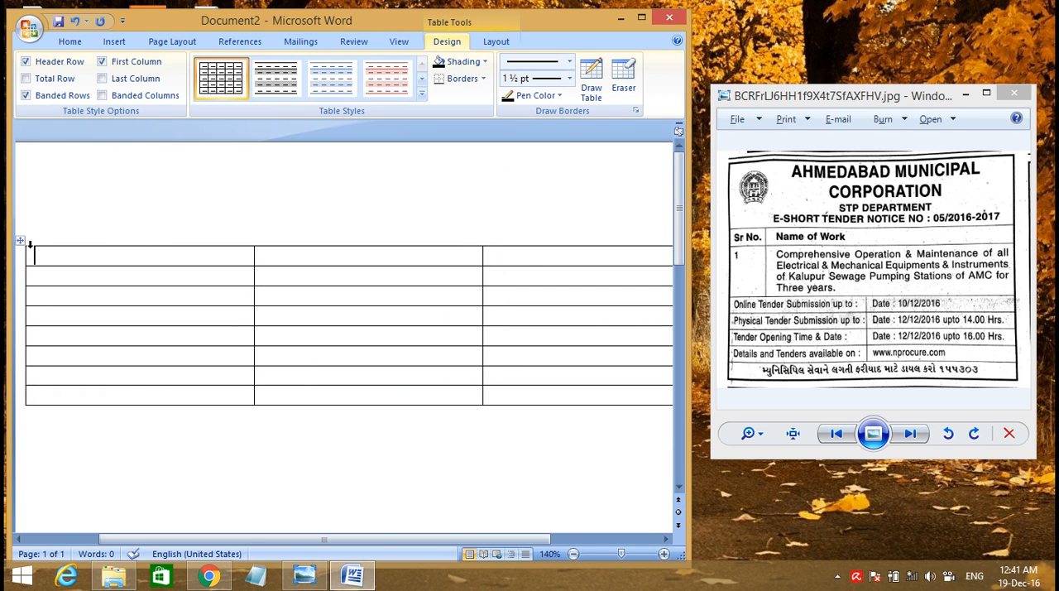
Move the table up to the top of the page and narrow it so its full width fits in view
left_click_drag(20, 241, 20, 151)
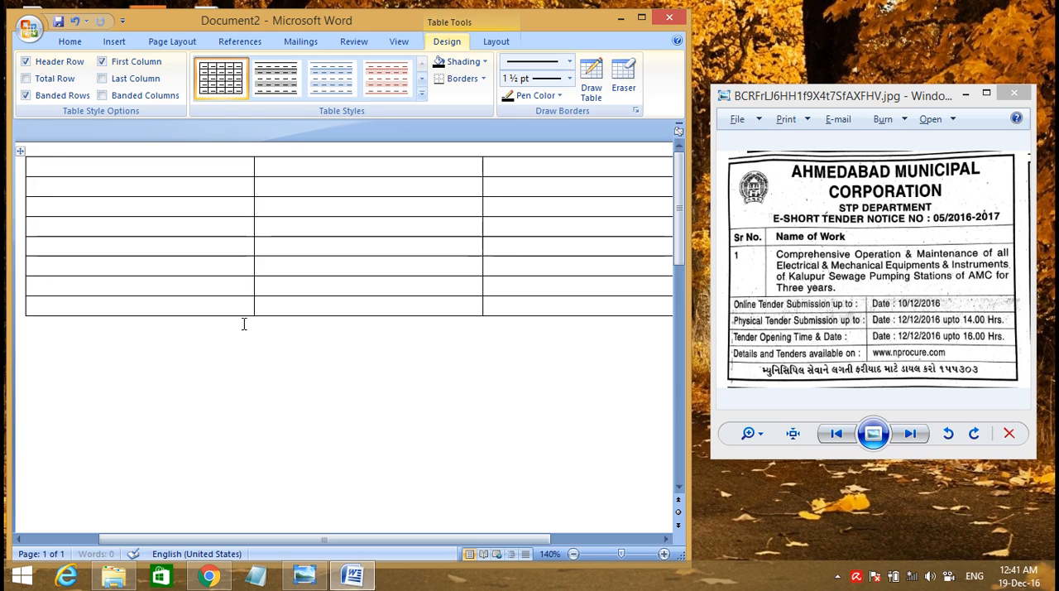
left_click_drag(473, 539, 579, 533)
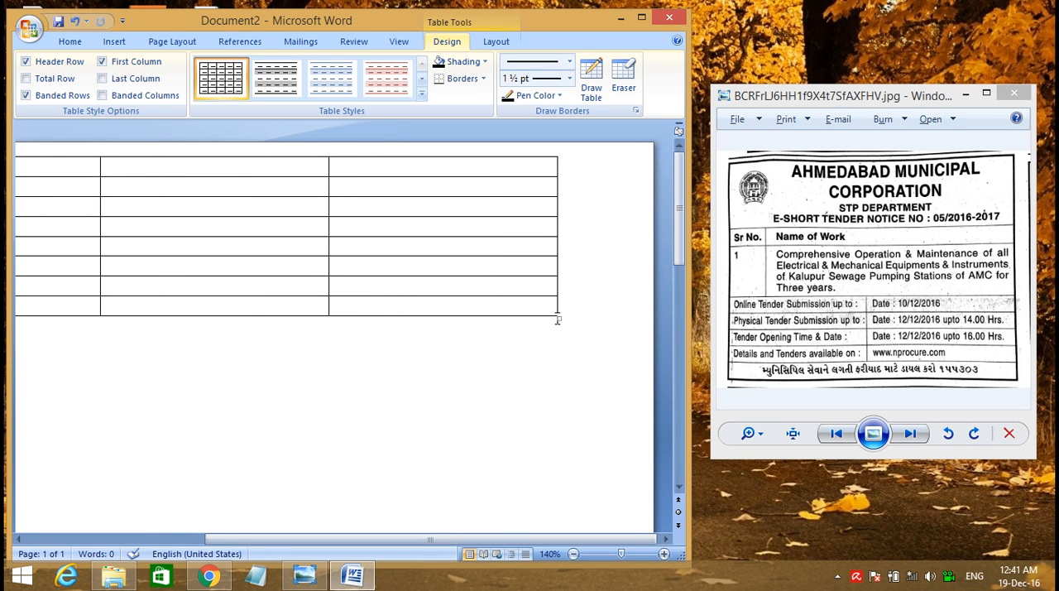
left_click_drag(556, 317, 401, 316)
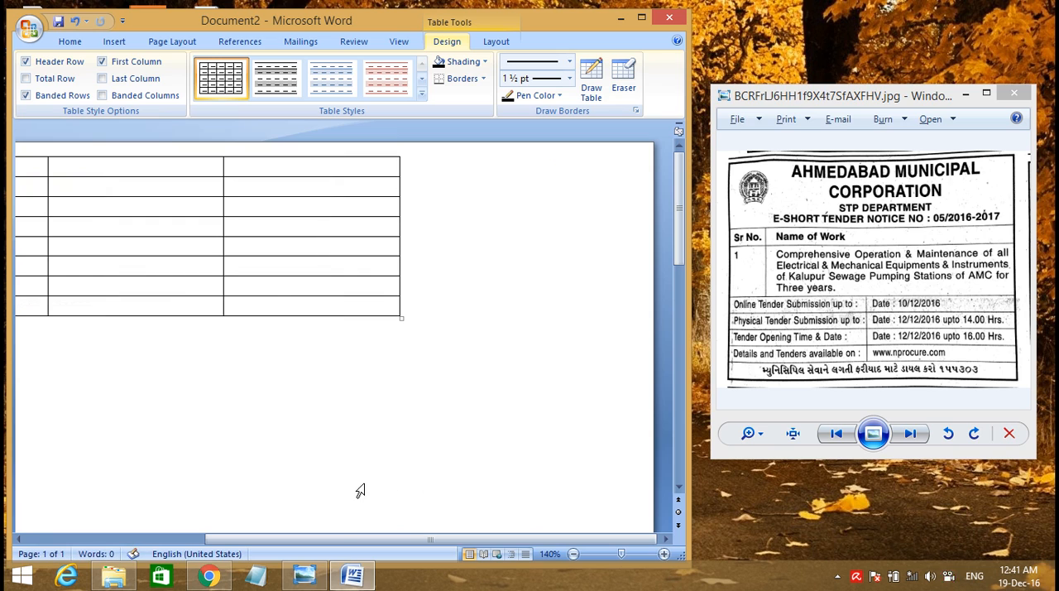
left_click_drag(350, 537, 218, 515)
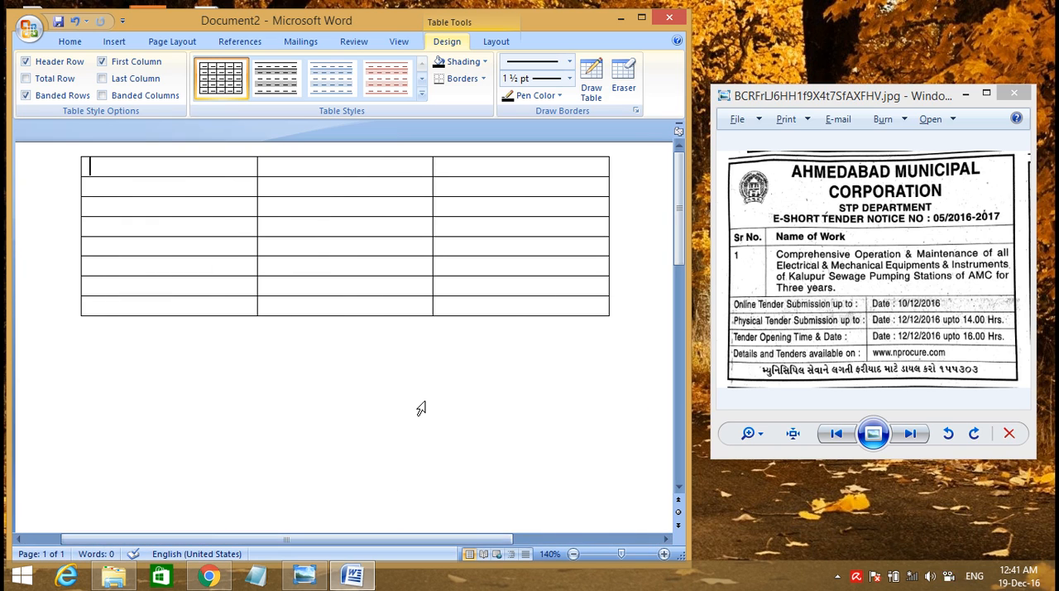
Merge all three cells of the first row into one header cell and make that row about three times as tall
left_click_drag(432, 174, 229, 172)
right_click(229, 172)
left_click(301, 264)
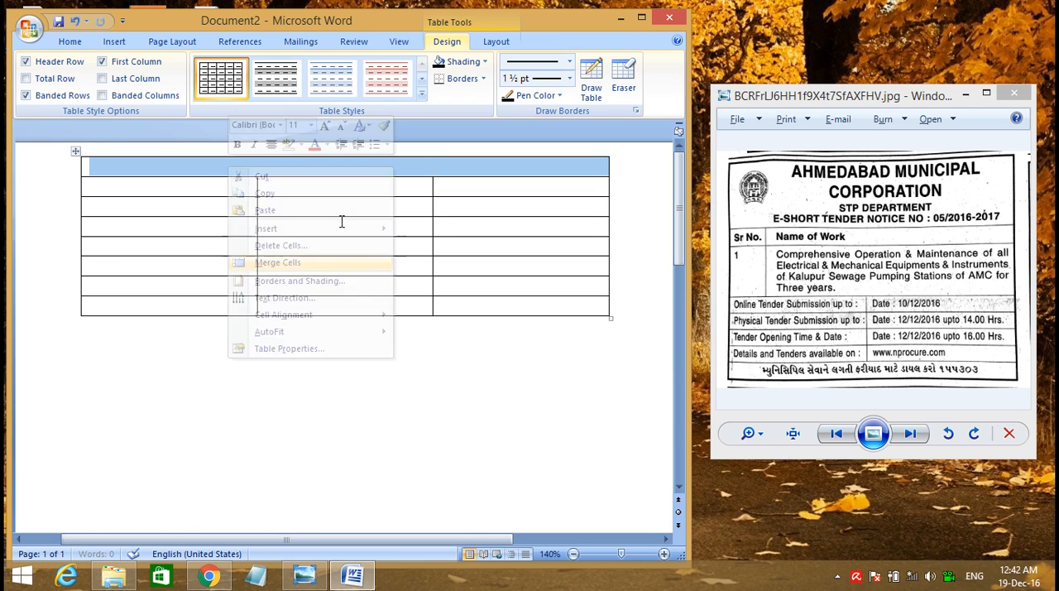
left_click_drag(392, 176, 393, 215)
left_click(412, 190)
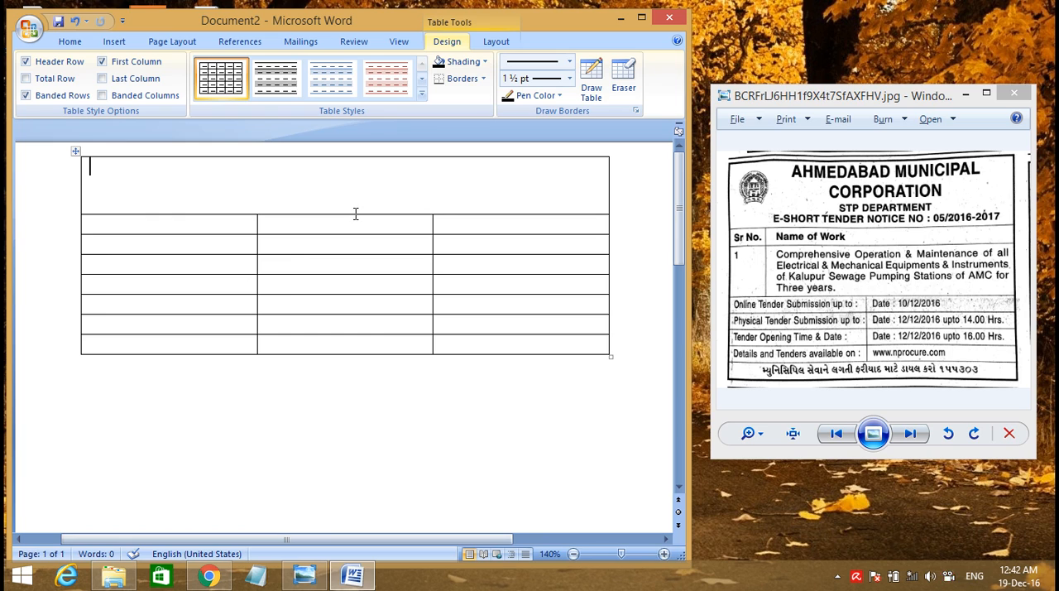
left_click_drag(355, 214, 355, 212)
left_click(328, 188)
Narrow the first column for serial numbers and merge the second and third cells of the second row
left_click_drag(256, 223, 140, 231)
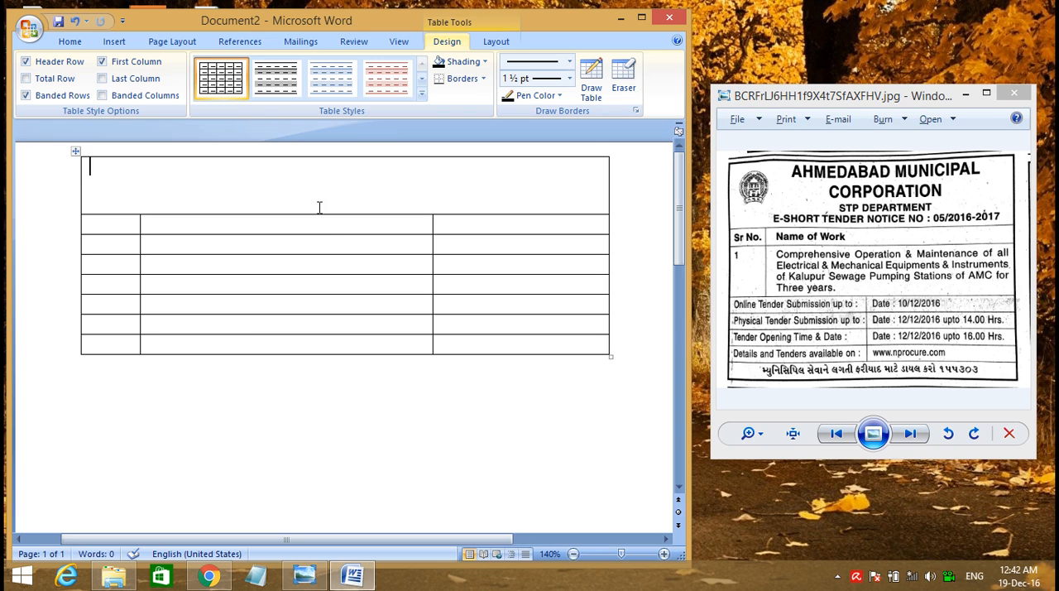
left_click_drag(464, 225, 415, 228)
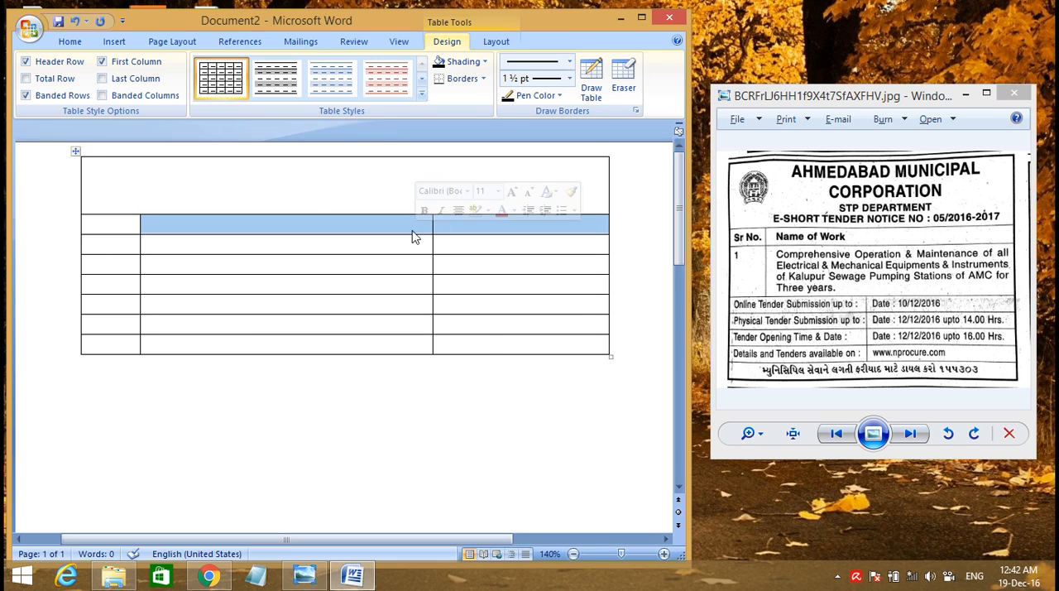
right_click(414, 226)
left_click(459, 322)
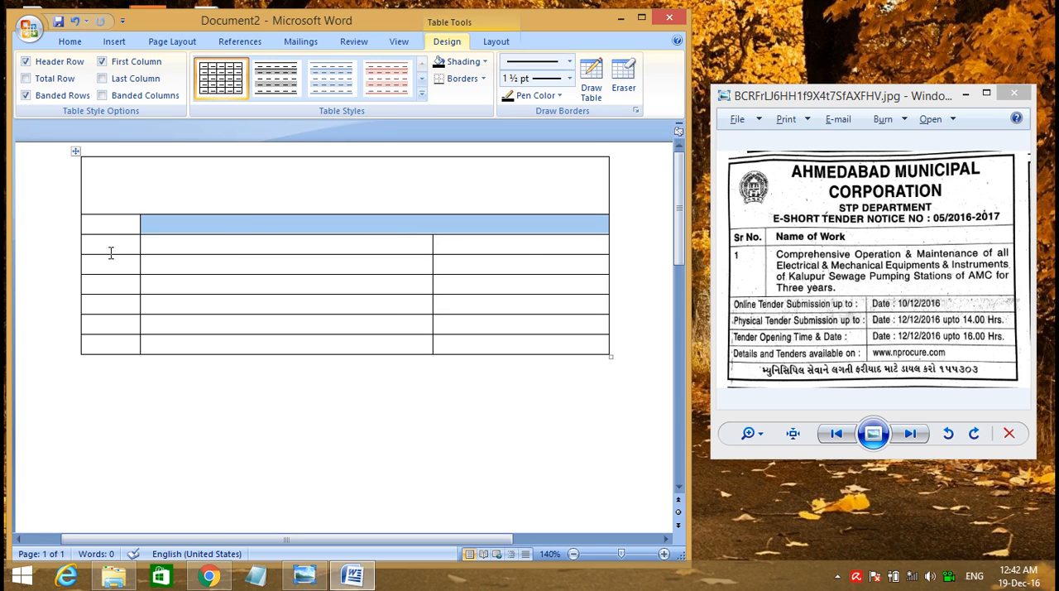
Make the third row about twice as tall and merge its second and third cells
left_click_drag(109, 254, 110, 279)
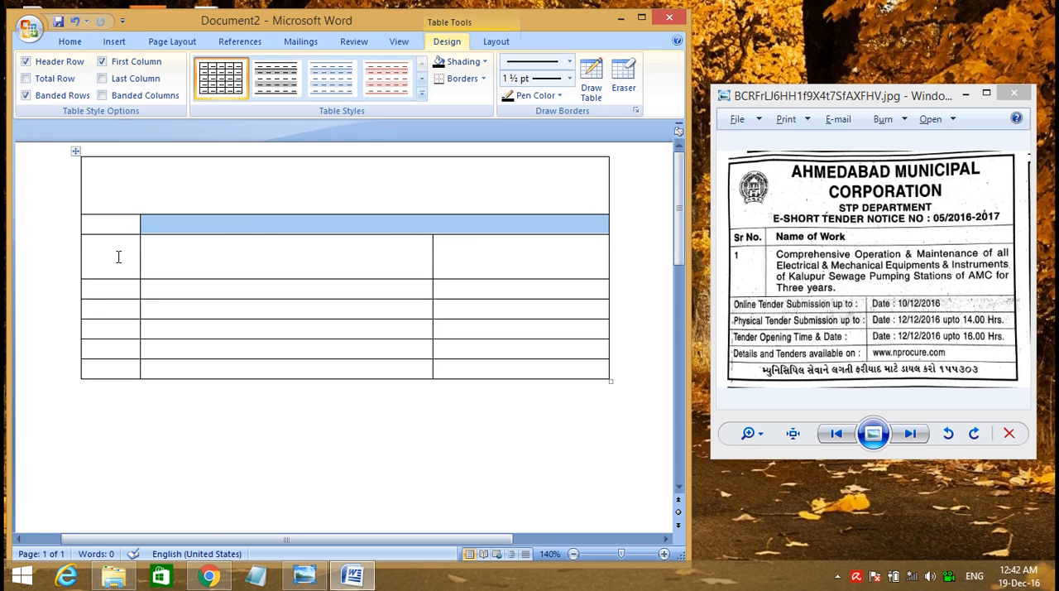
left_click(118, 256)
left_click_drag(233, 250, 476, 246)
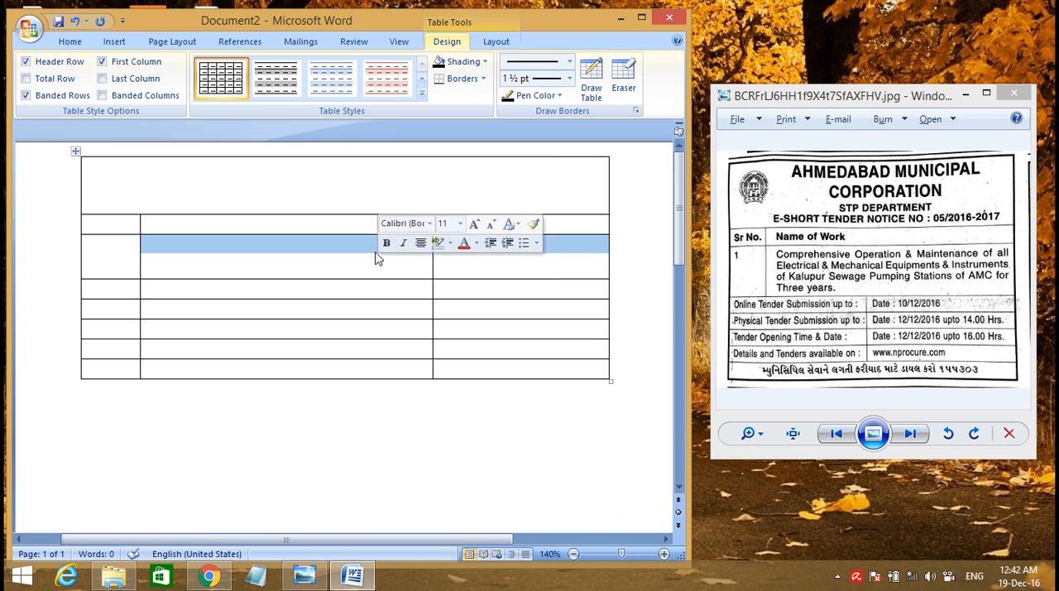
right_click(342, 243)
left_click(372, 337)
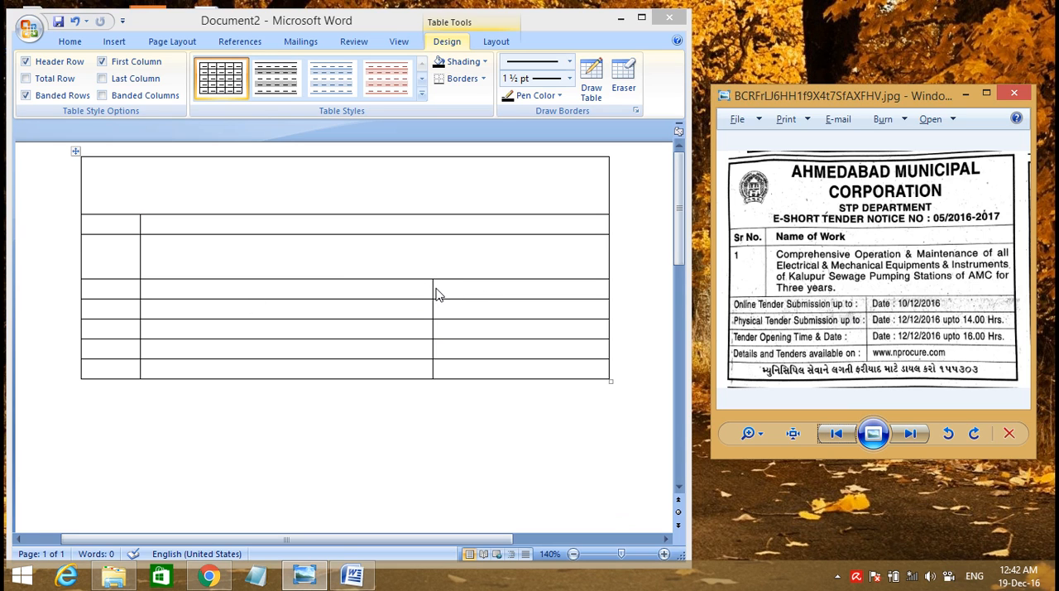
Shift the divider between the last two columns of the lower five rows left to widen the last column
mouse_move(433, 288)
left_mouse_down()
mouse_move(338, 301)
mouse_move(356, 301)
left_mouse_up()
left_click_drag(431, 314, 366, 315)
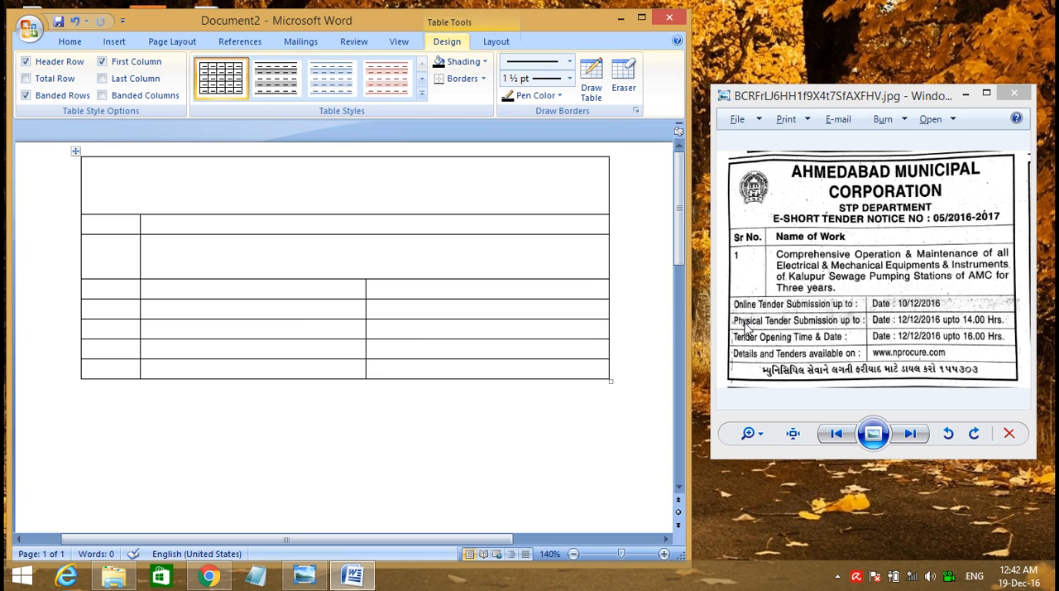
left_click(102, 309)
Merge the first two cells of the fourth row, and do the same in the fifth row
left_click_drag(117, 286, 175, 290)
right_click(176, 291)
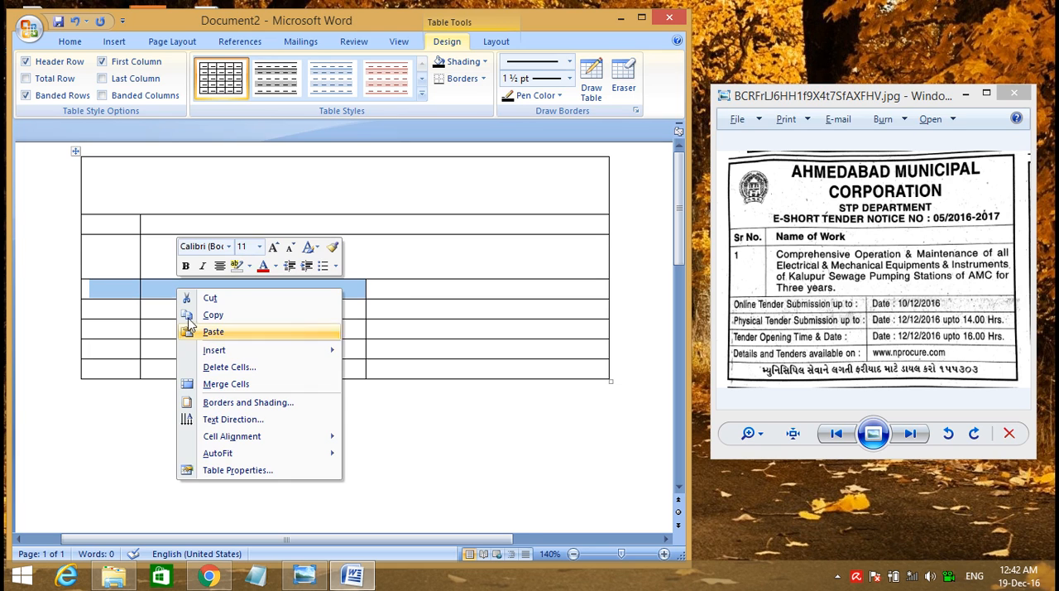
left_click(225, 388)
left_click_drag(99, 307, 206, 311)
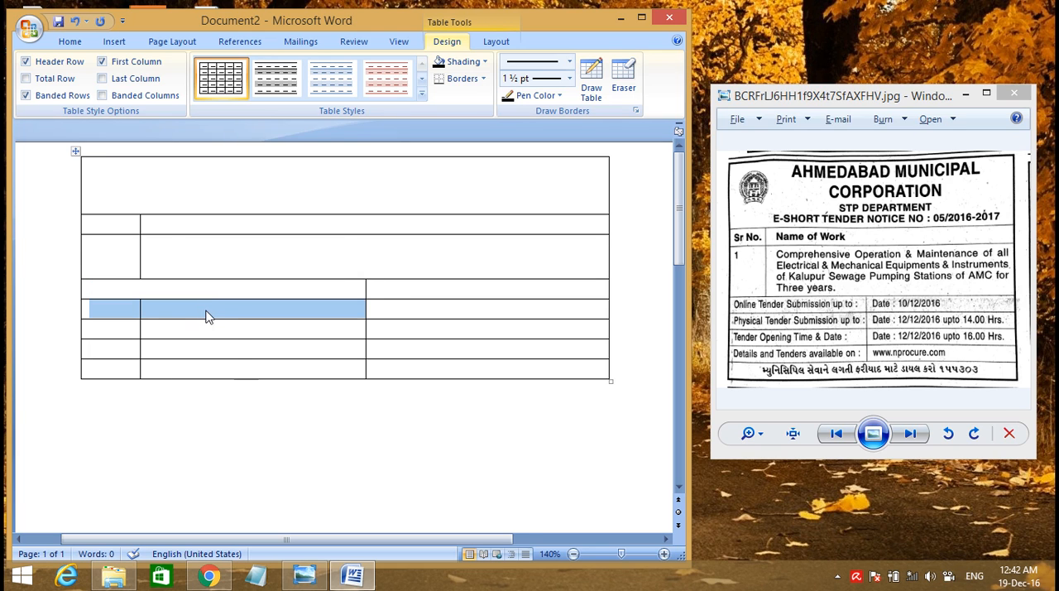
right_click(207, 316)
left_click(243, 406)
Merge the first two cells of the sixth row, and do the same in the seventh row
left_click(126, 329)
mouse_move(126, 329)
left_mouse_down()
mouse_move(223, 332)
mouse_move(208, 321)
mouse_move(118, 332)
left_mouse_up()
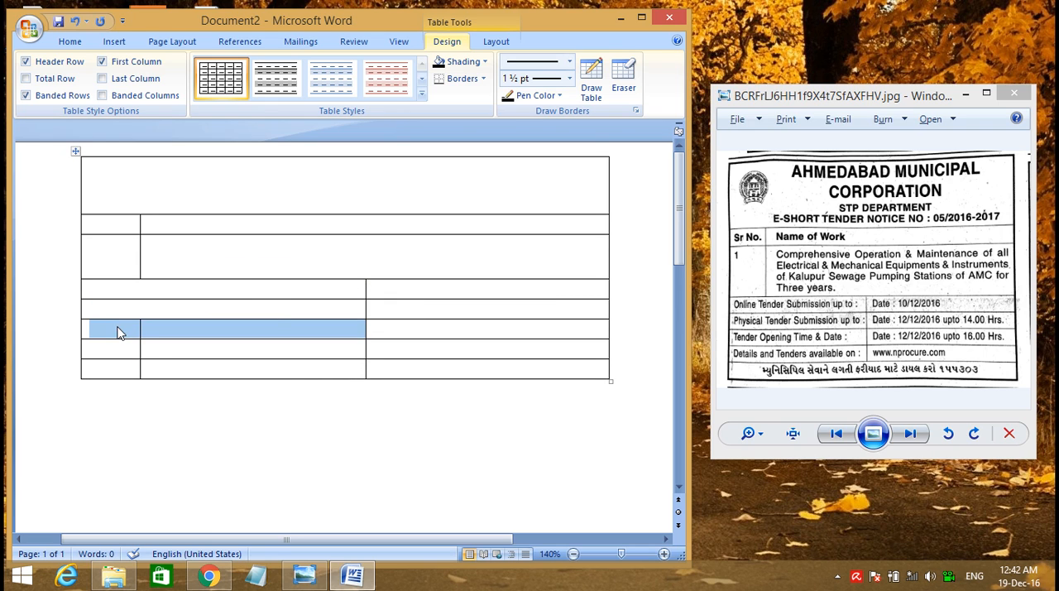
right_click(118, 332)
left_click(163, 420)
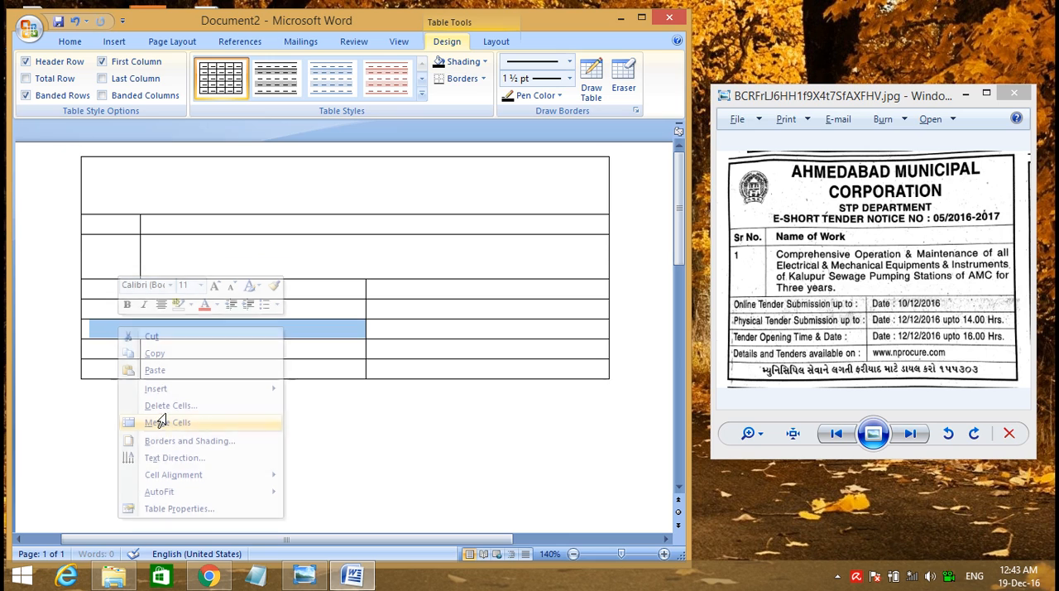
left_click_drag(115, 346, 194, 345)
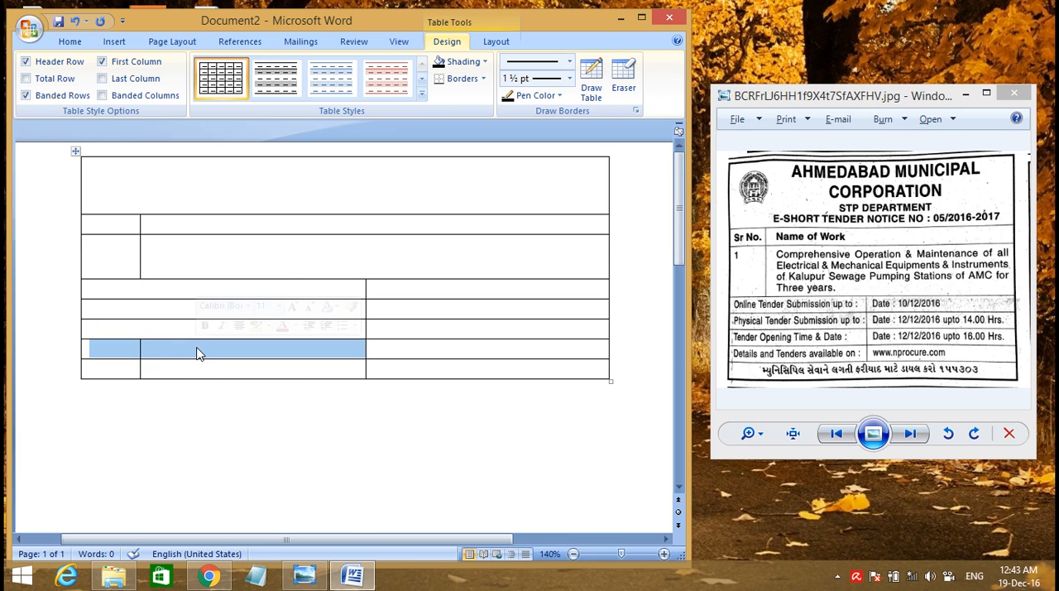
right_click(197, 353)
left_click(208, 444)
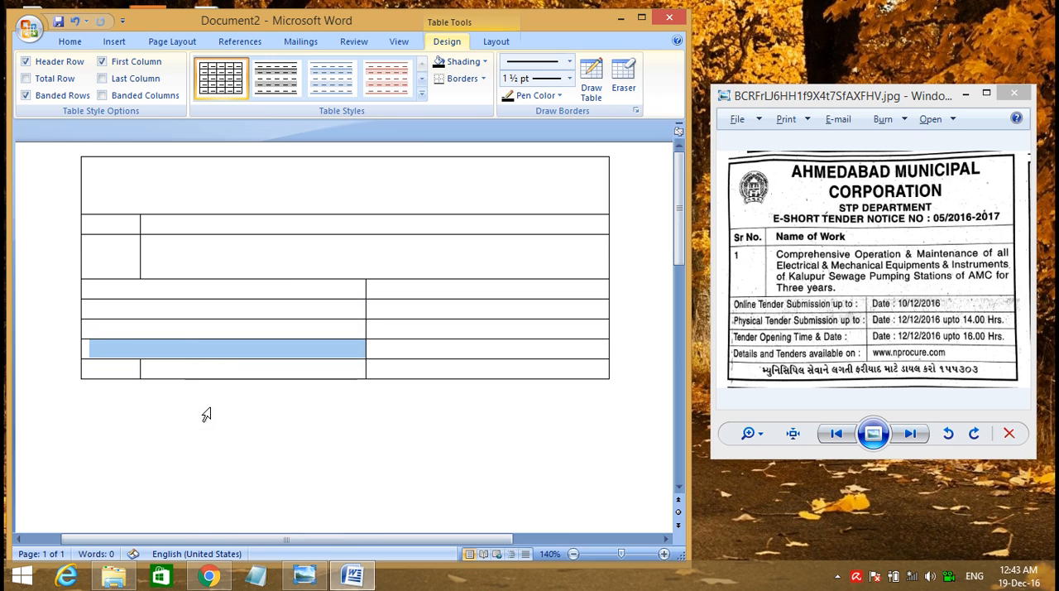
Merge all the cells of the table's last row into one full-width cell
left_click(127, 370)
left_click_drag(127, 368, 425, 390)
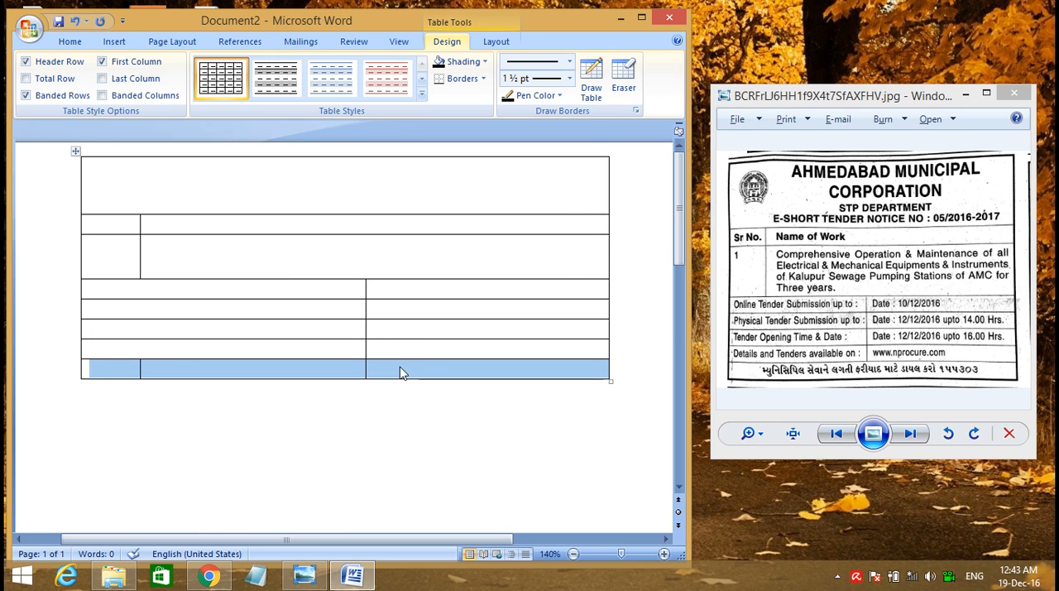
right_click(401, 369)
left_click(438, 273)
left_click(318, 376)
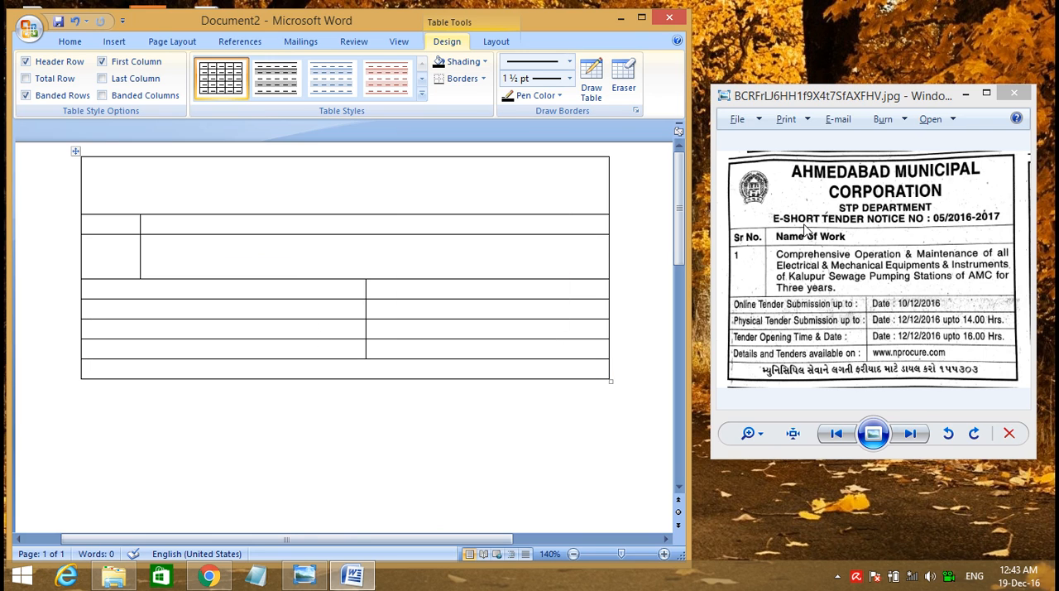
left_click(413, 247)
left_click(836, 206)
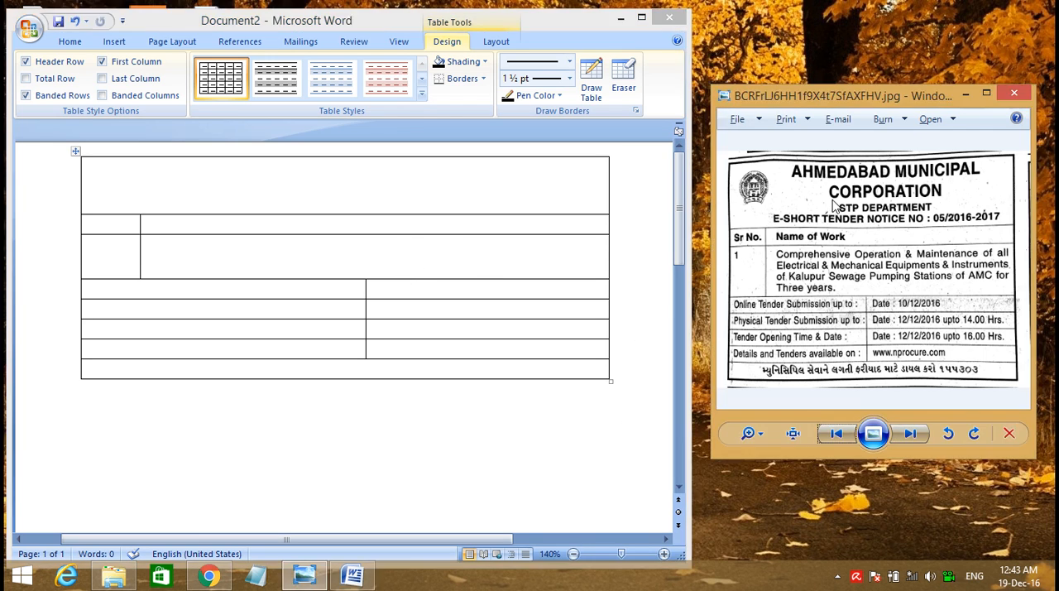
Try to put a 1 ½ pt outside border around the whole table
left_click(362, 241)
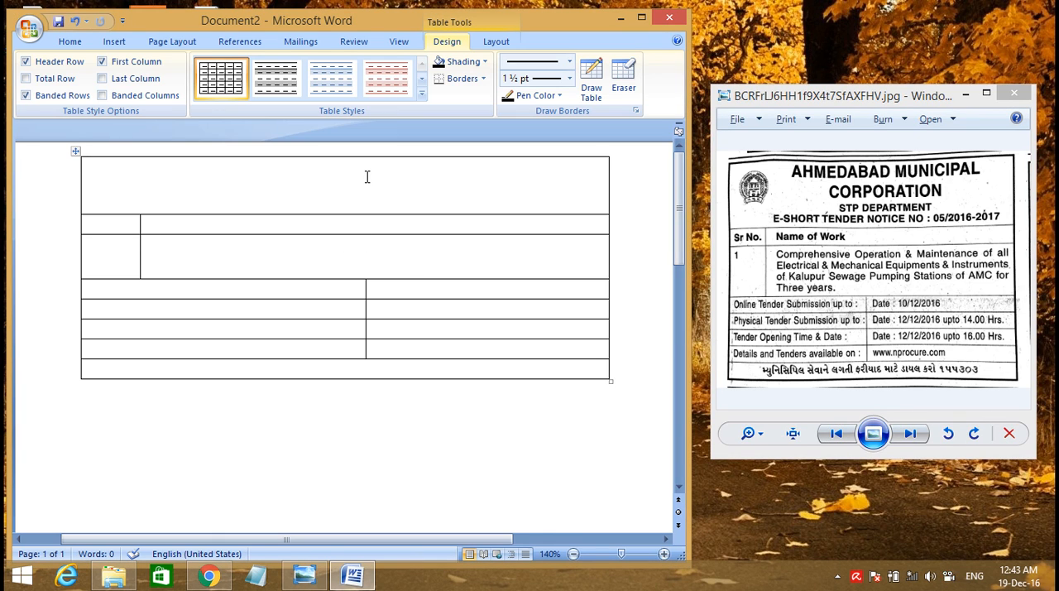
key("ctrl+a")
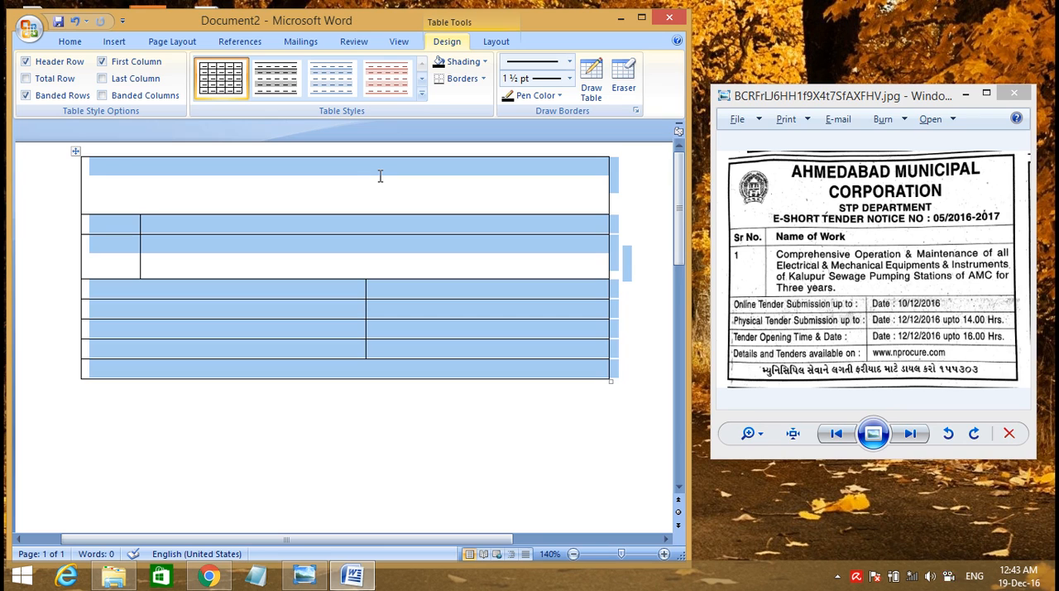
left_click(380, 176)
left_click_drag(104, 174, 614, 407)
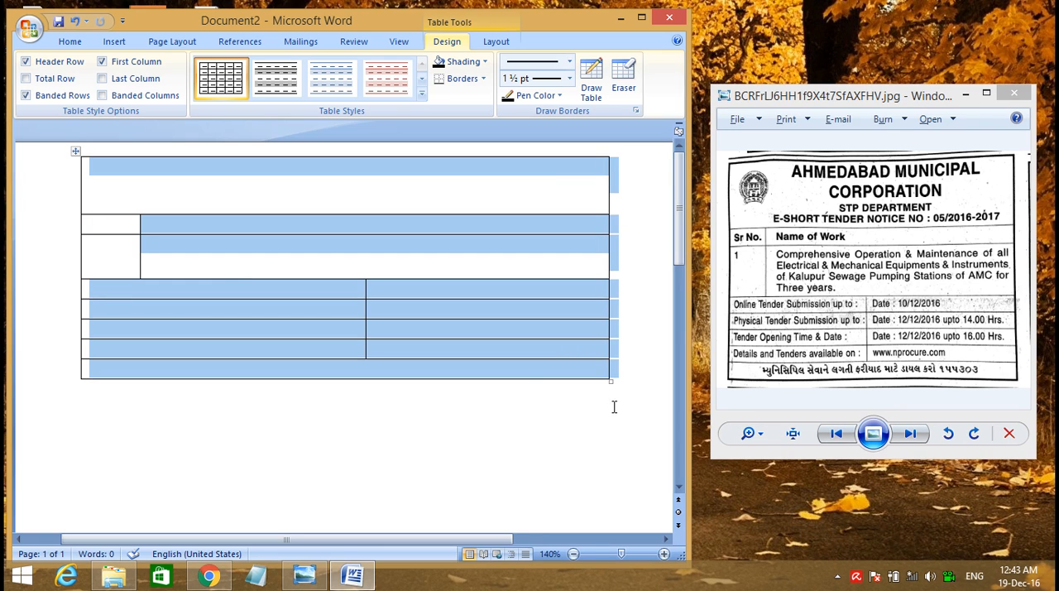
left_click(484, 79)
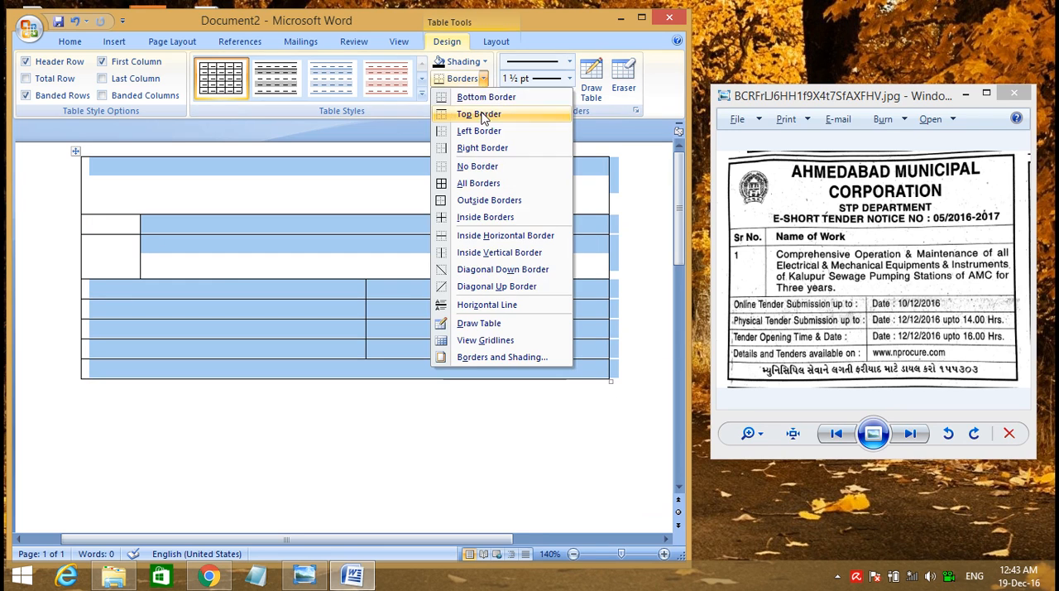
left_click(476, 200)
left_click(251, 212)
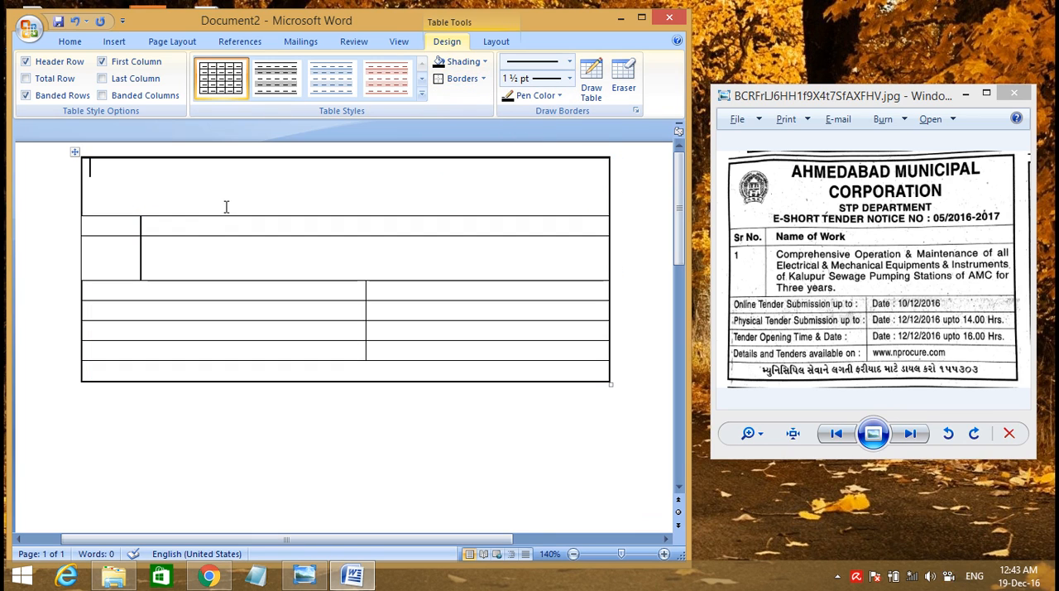
Try outside borders on the first cells of the second and third rows, and undo both border changes
left_click_drag(95, 246, 94, 225)
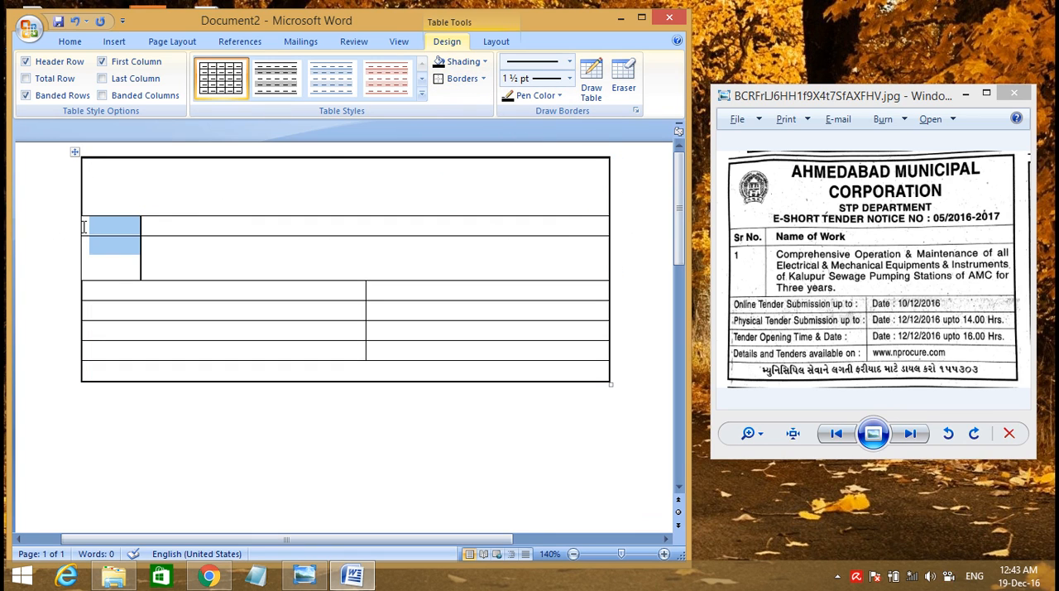
left_click(483, 79)
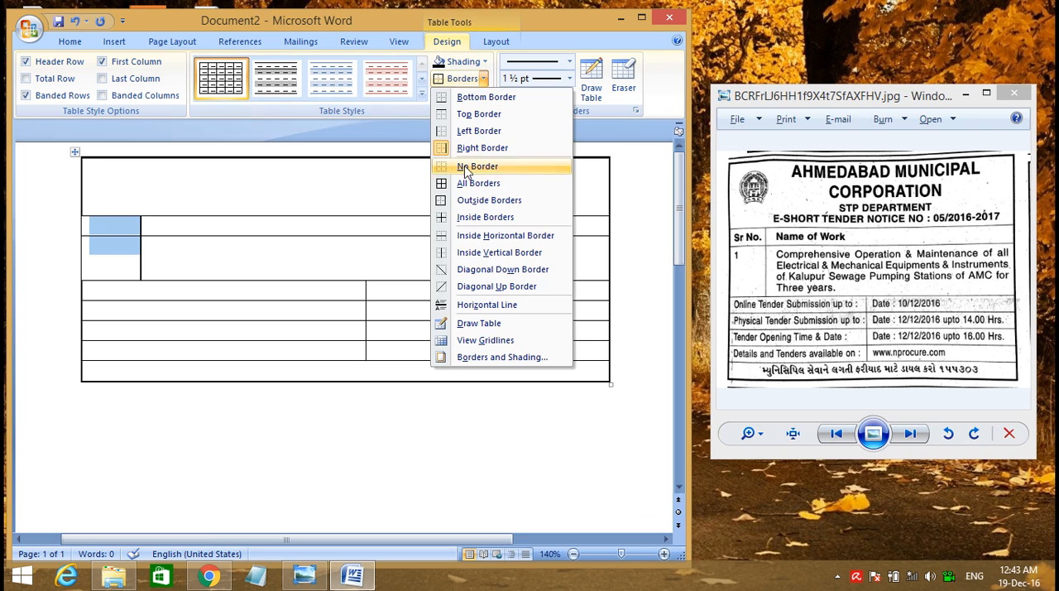
left_click(468, 203)
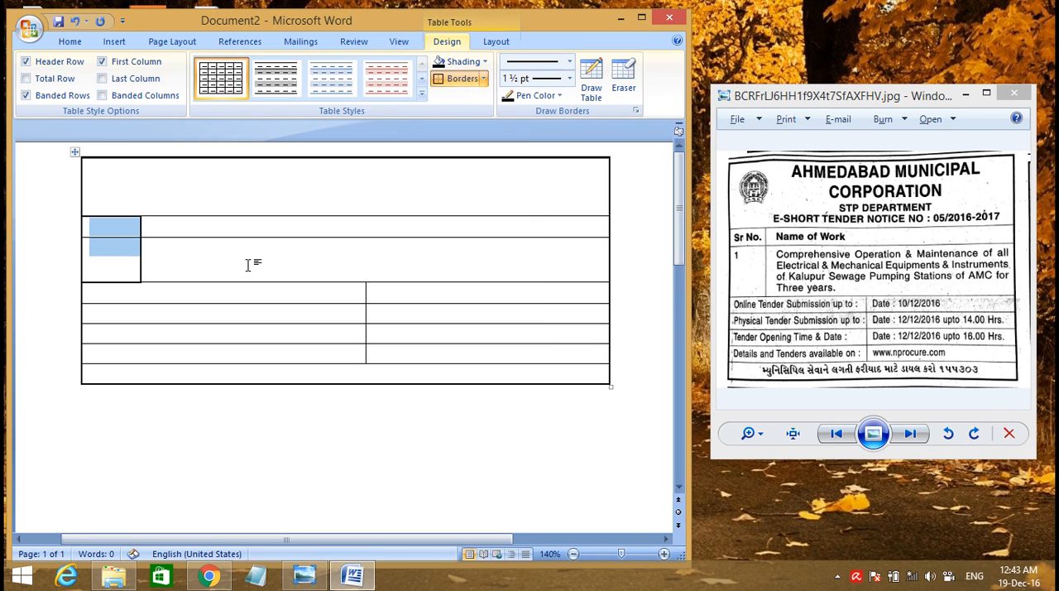
left_click(240, 264)
left_click_drag(128, 230, 144, 286)
key("ctrl+z")
key("ctrl+z")
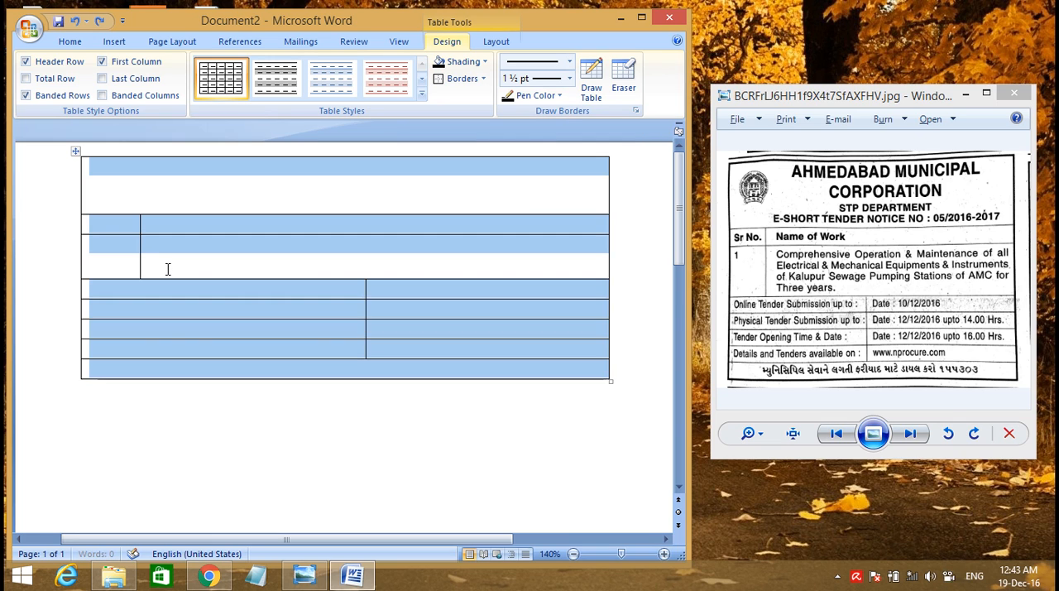
Try the outside border again on a selection running from the first to the last row, and undo it
left_click(104, 170)
left_click_drag(94, 165, 543, 366)
left_click(483, 79)
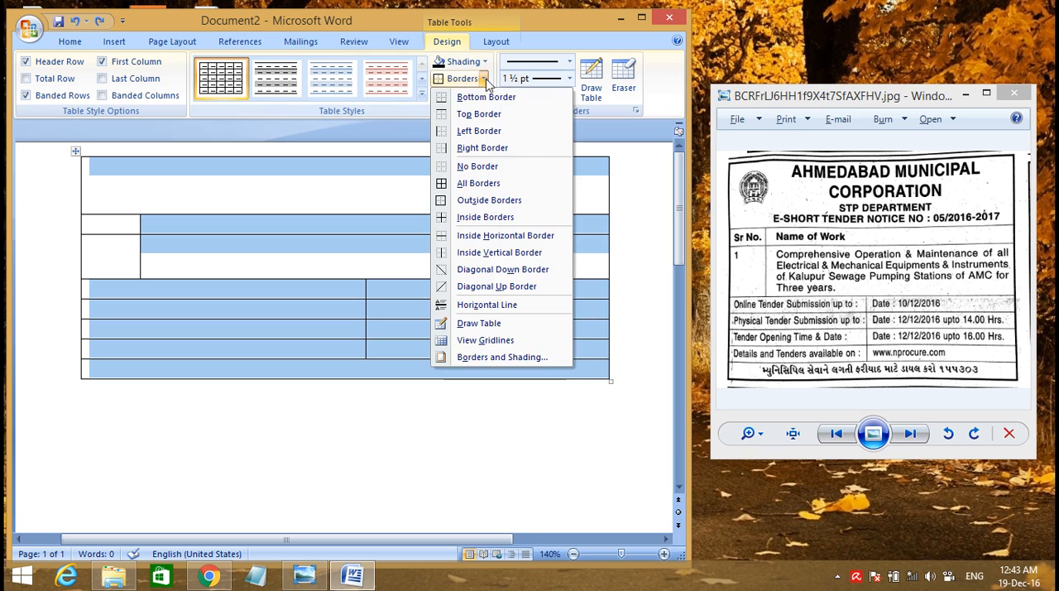
left_click(473, 206)
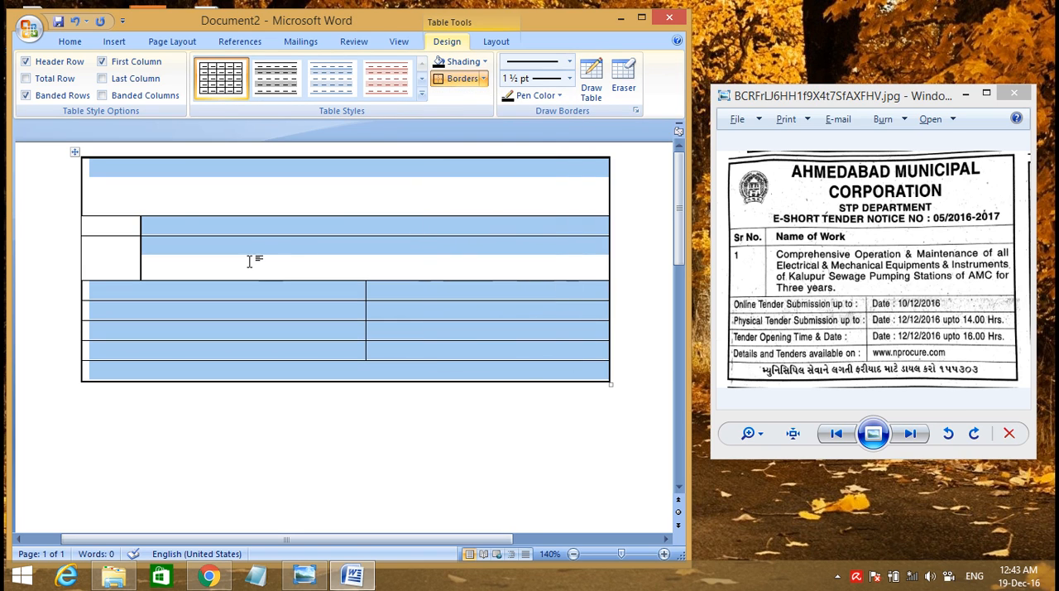
left_click(167, 263)
key("ctrl+z")
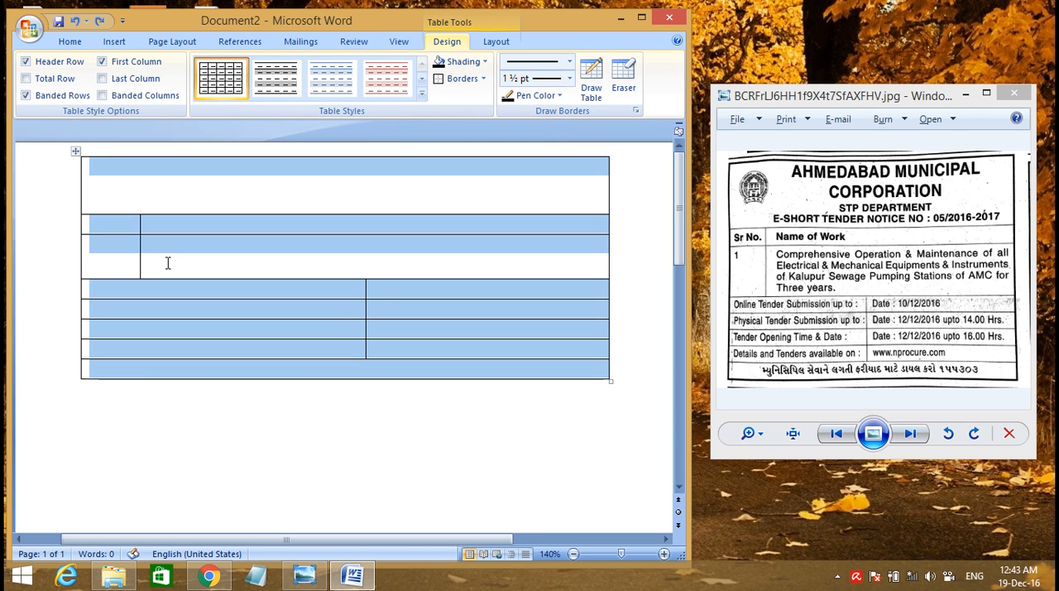
Select the entire table and apply a 1 ½ pt outside border to it
left_click(167, 263)
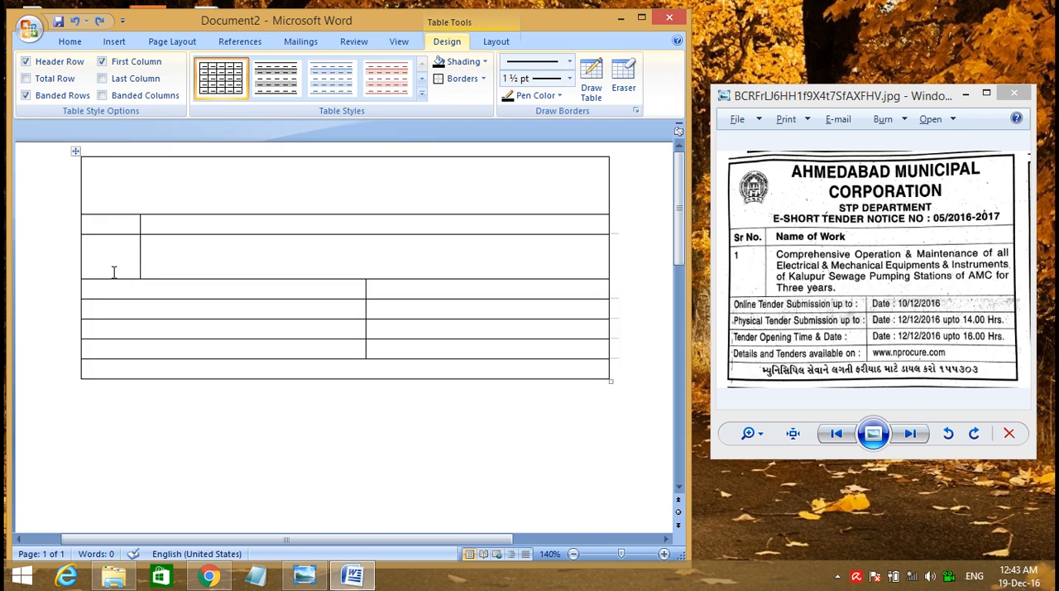
key("ctrl+a")
left_click(107, 263)
left_click(83, 245)
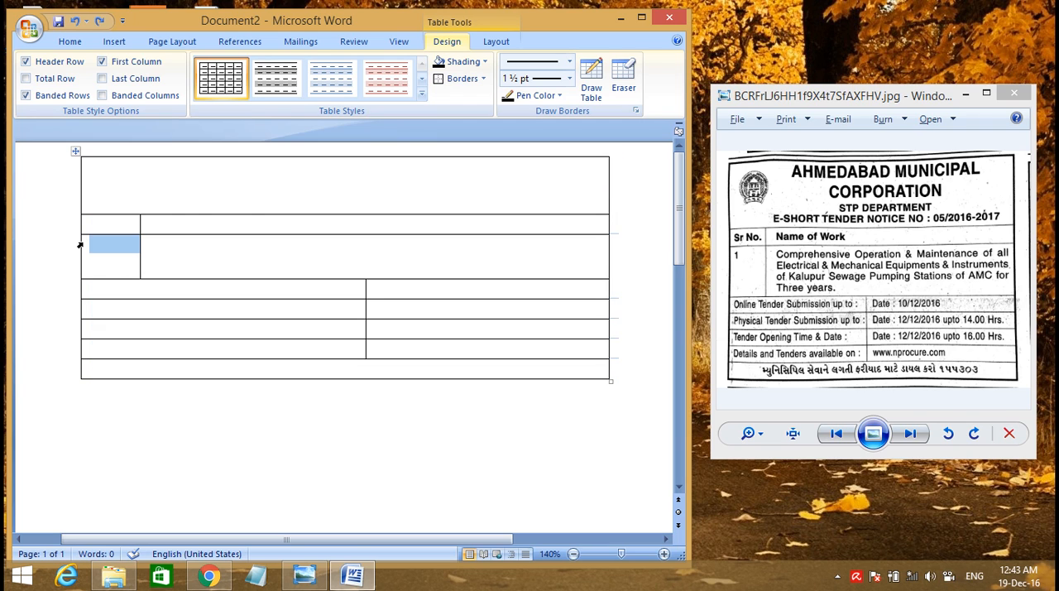
left_click(74, 150)
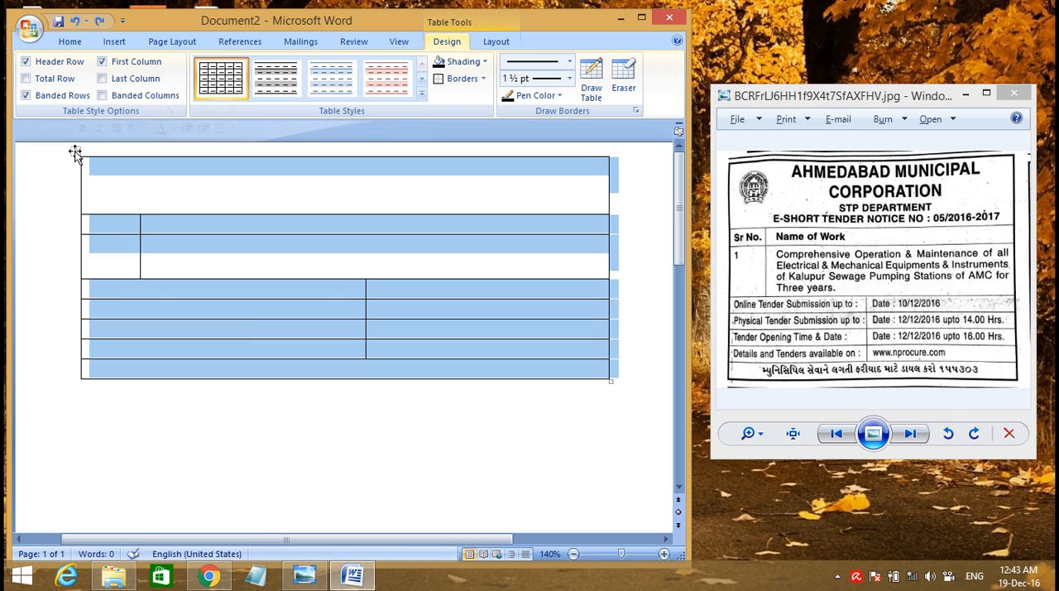
left_click(484, 79)
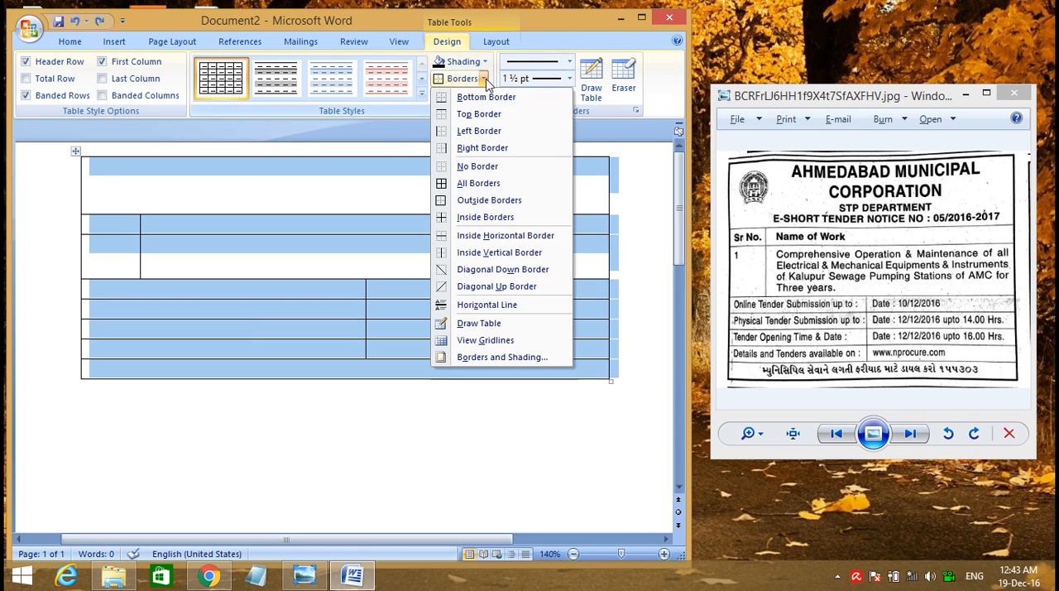
left_click(464, 200)
left_click(132, 263)
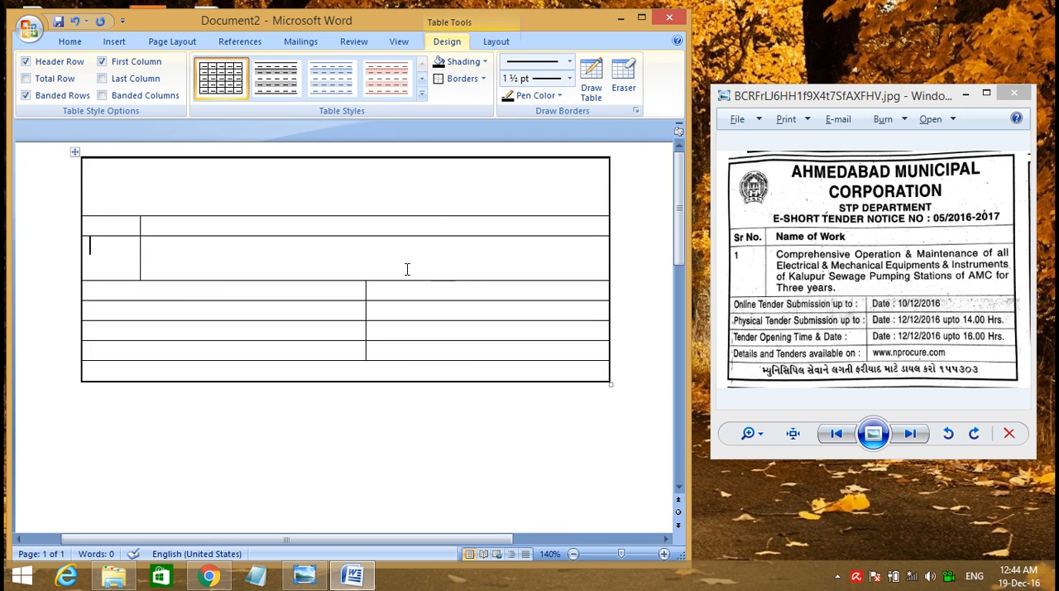
Delete the Ahmedabad notice table and bring up the Bharat Petroleum tender notice in Windows Photo Viewer
key("ctrl+a")
key("Delete")
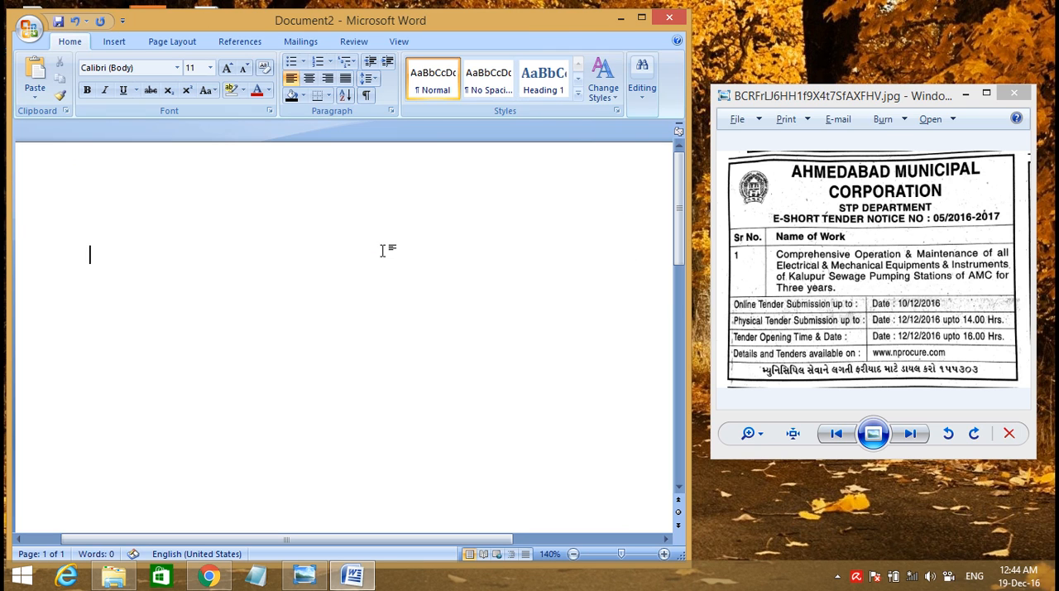
left_click(835, 432)
left_click(833, 435)
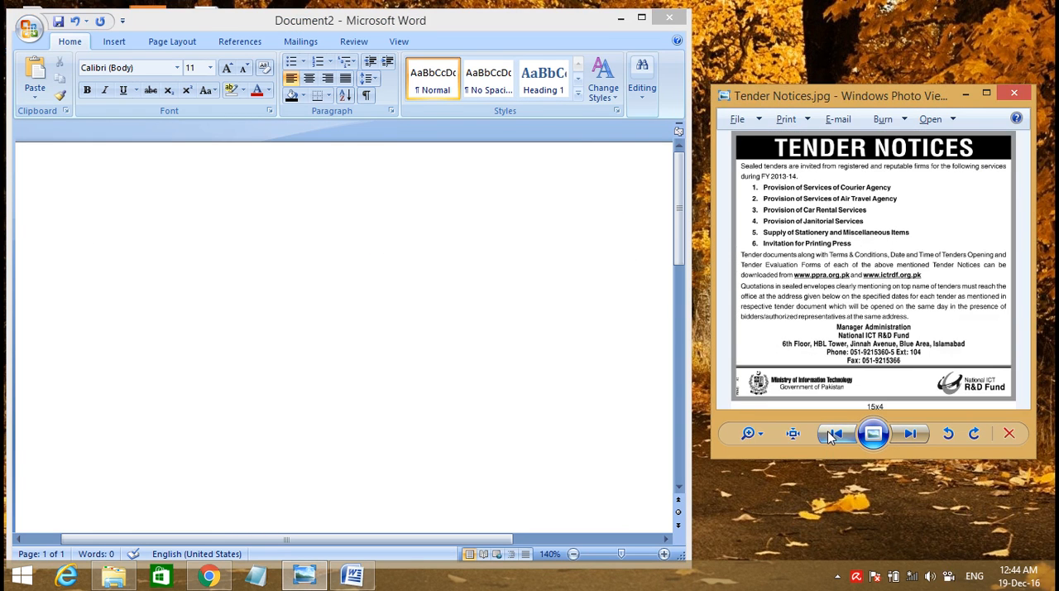
left_click(909, 432)
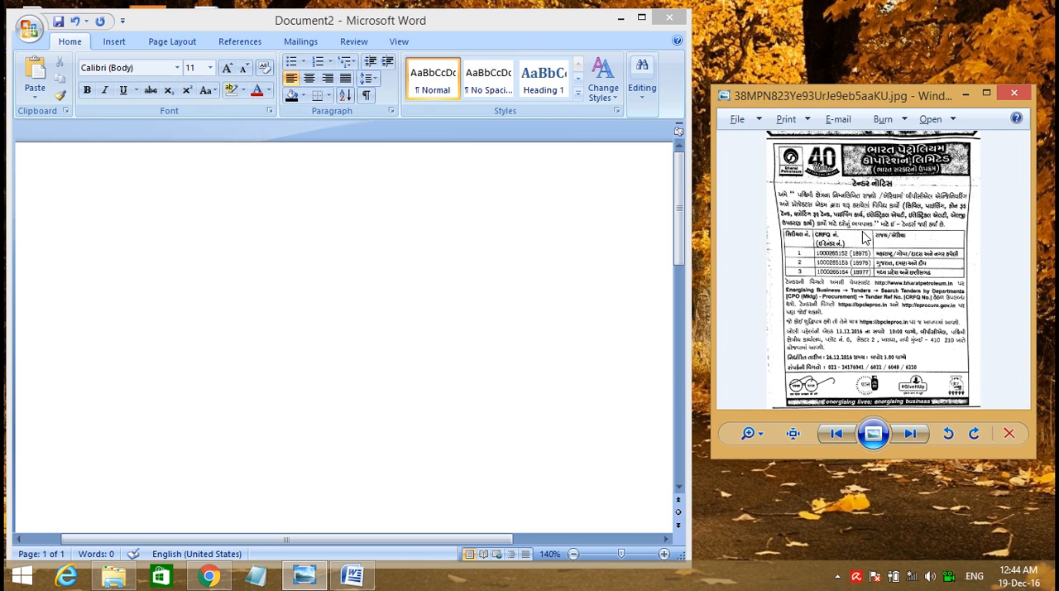
Insert a table with 3 columns and 8 rows into the empty Word document
left_click(105, 46)
left_click(112, 43)
left_click(115, 90)
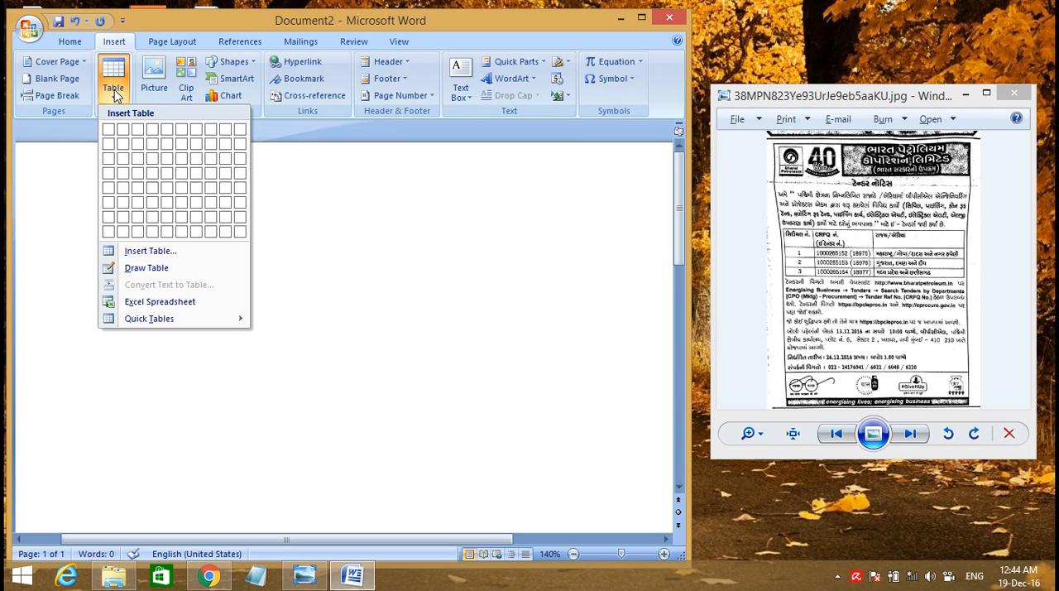
left_click(137, 253)
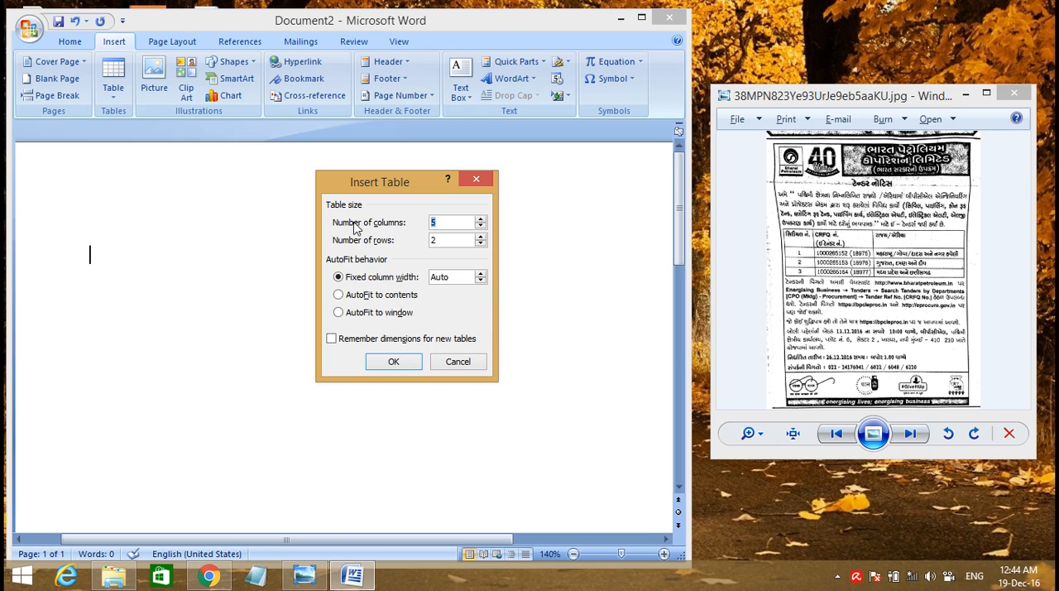
key("Tab")
key("Return")
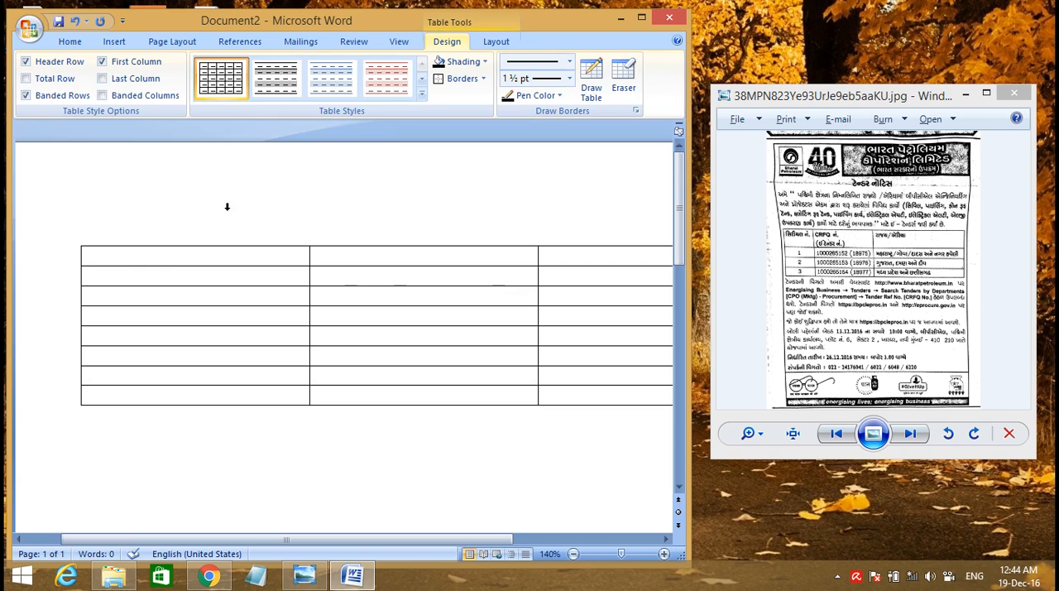
Move the new table up the page and shrink it to about three quarters of its width
left_click_drag(79, 246, 77, 147)
left_click_drag(394, 545, 501, 540)
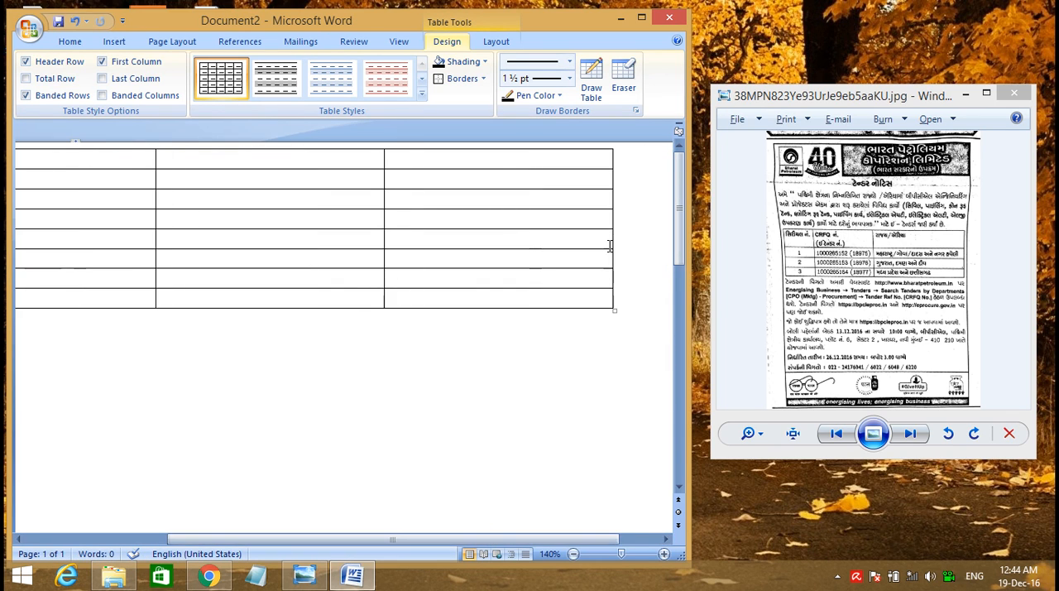
left_click_drag(616, 311, 612, 311)
left_click_drag(450, 311, 452, 312)
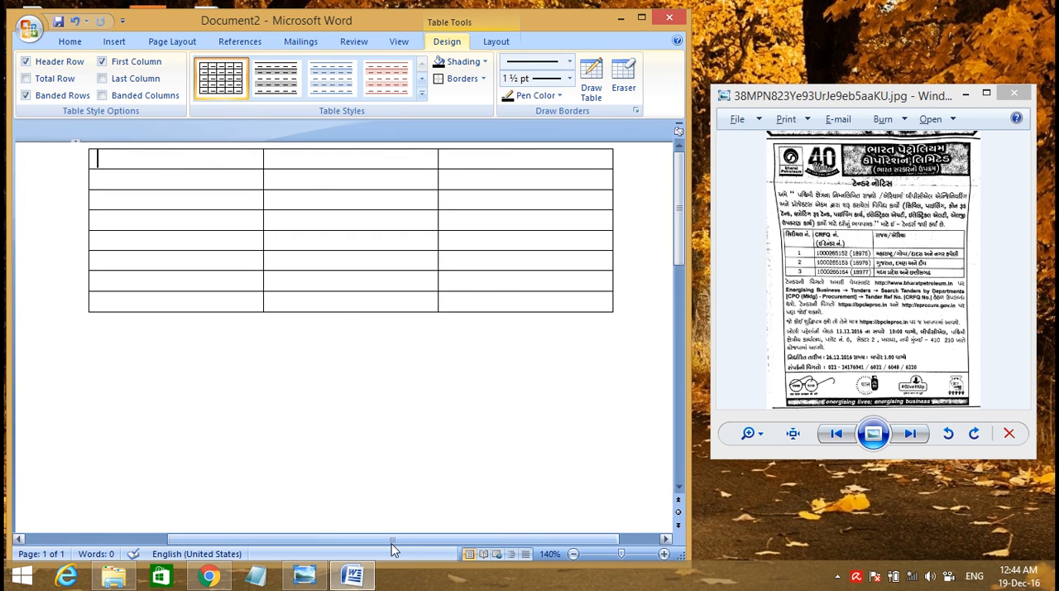
left_click_drag(393, 539, 422, 539)
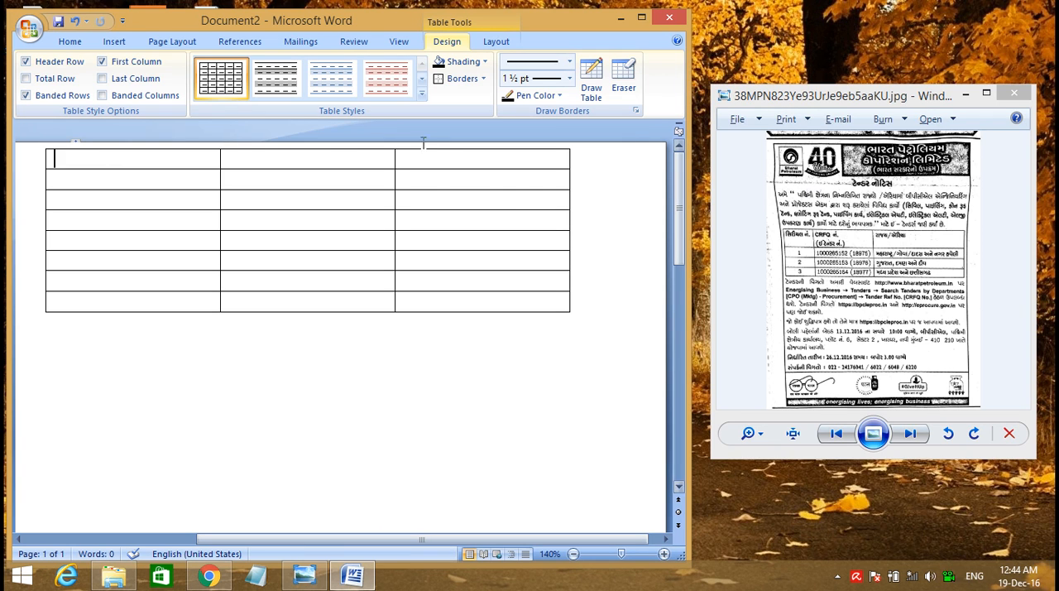
Merge the three cells of the first row and make that row about three and a half times as tall
left_click_drag(201, 160, 488, 147)
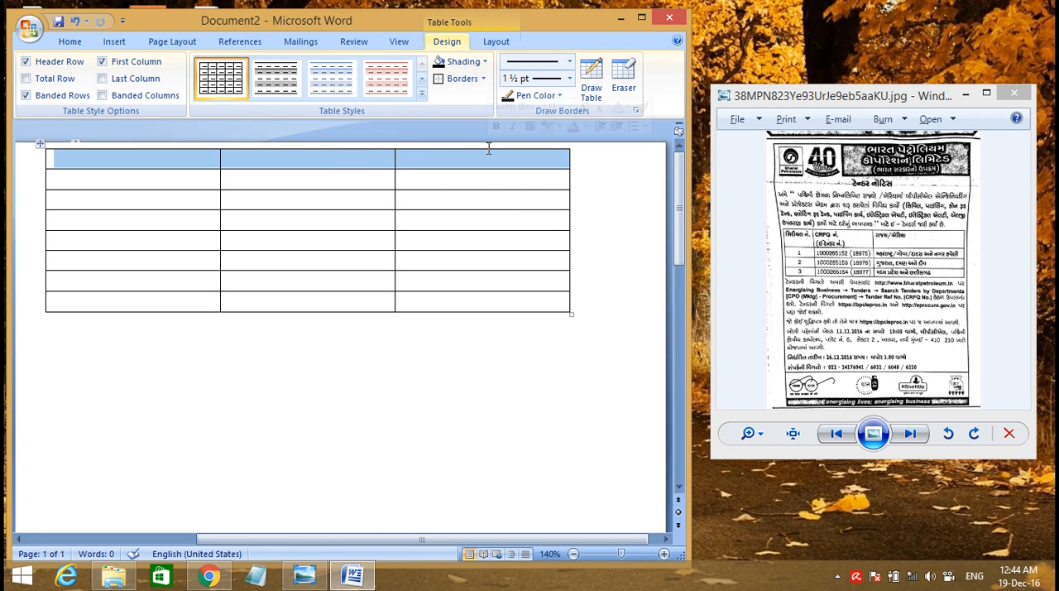
right_click(386, 157)
left_click(431, 251)
left_click_drag(340, 171, 336, 220)
left_click(336, 191)
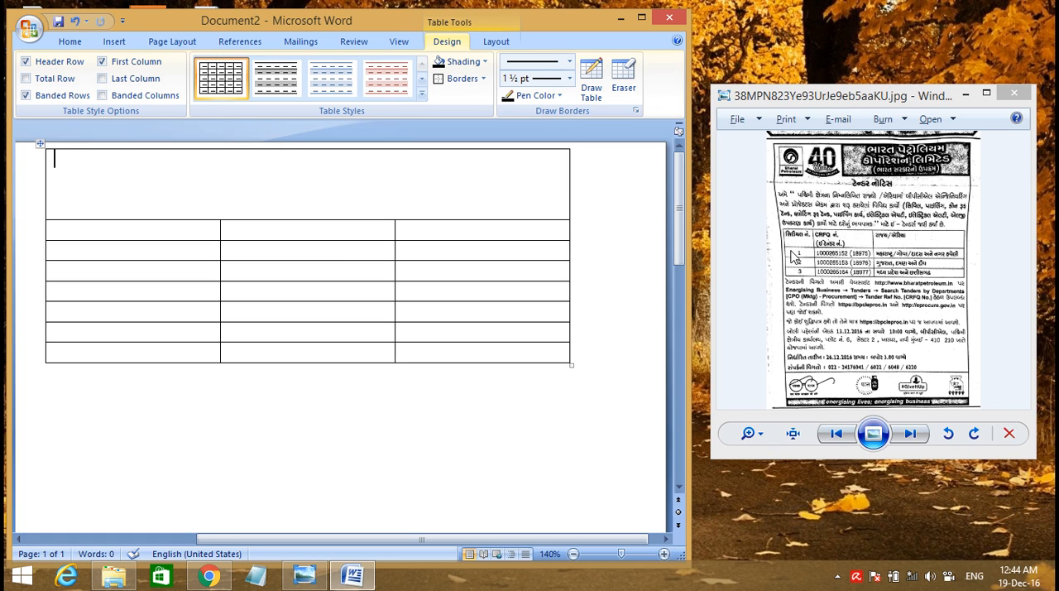
Merge the three cells of the sixth row and make that row about five times as tall
left_click(173, 269)
left_click_drag(157, 312, 426, 319)
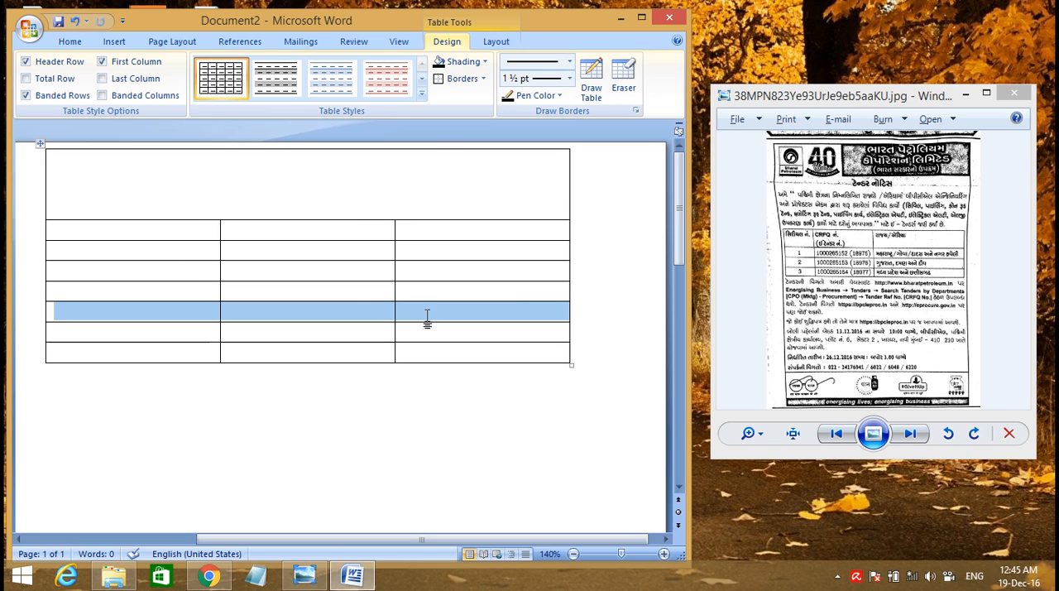
right_click(425, 314)
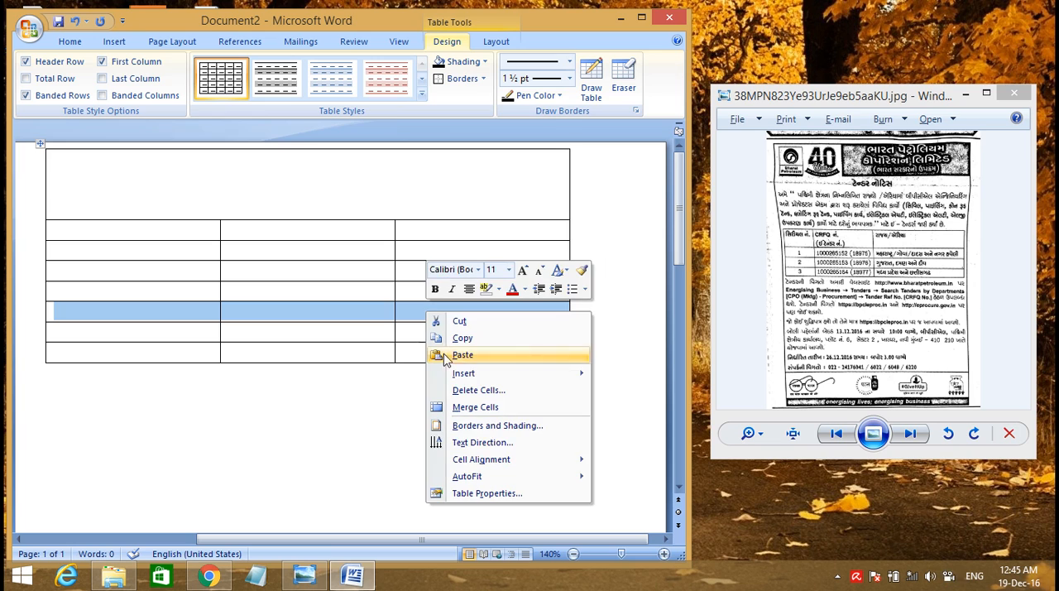
left_click(478, 408)
left_click_drag(390, 322, 378, 400)
left_click(378, 383)
left_click(897, 312)
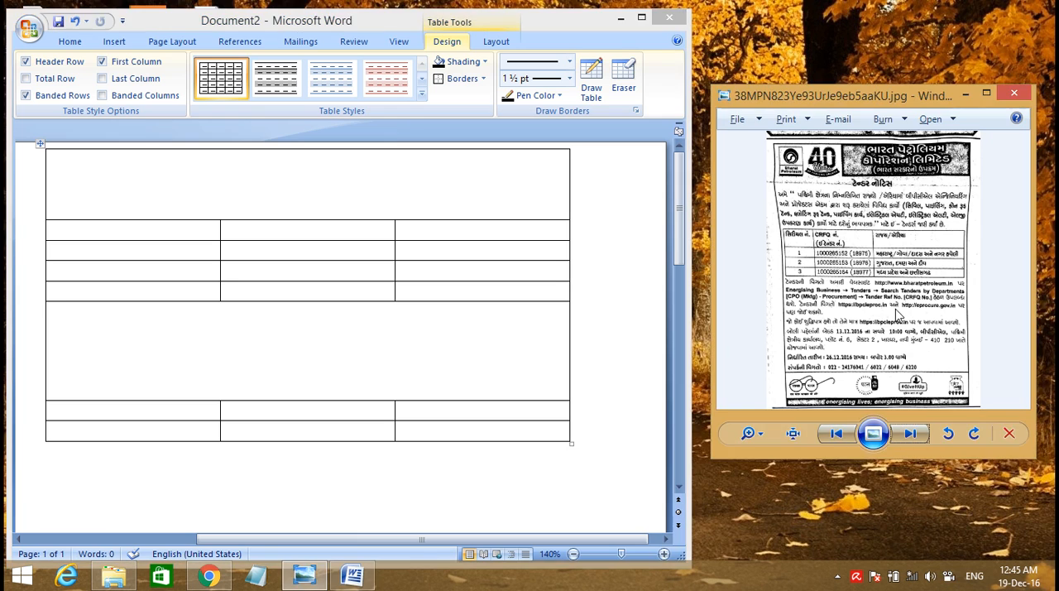
Merge the three cells of the seventh table row into one
left_click(260, 355)
left_click_drag(402, 411, 206, 396)
double_click(191, 409)
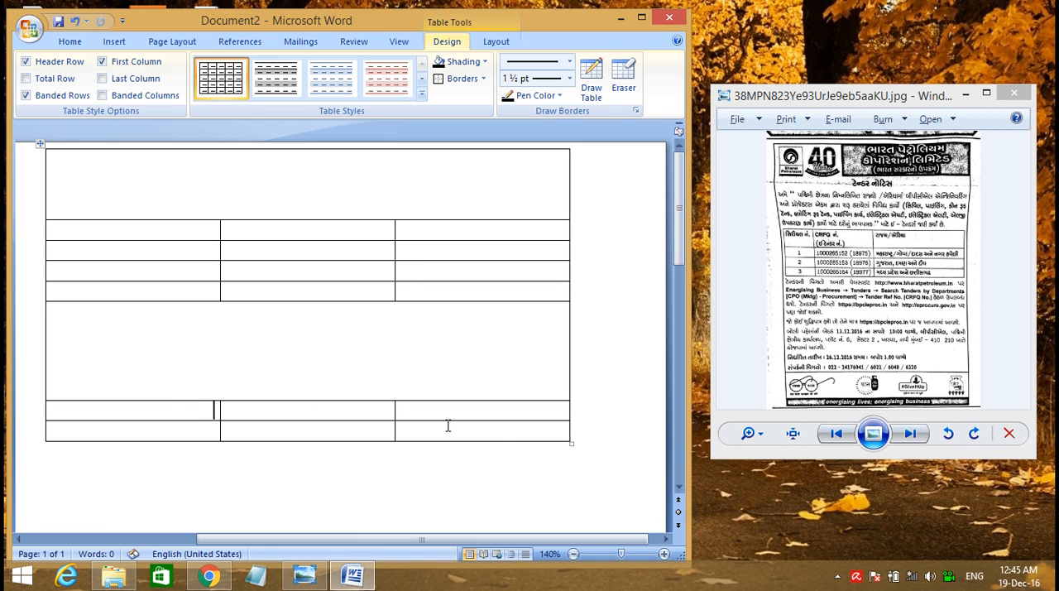
left_click_drag(395, 406, 173, 406)
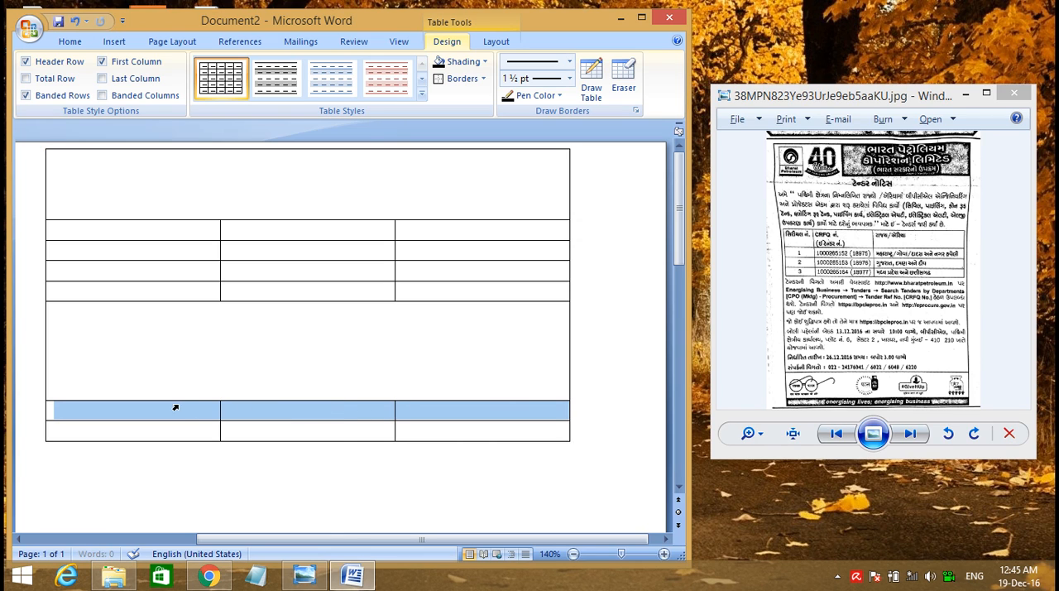
right_click(178, 403)
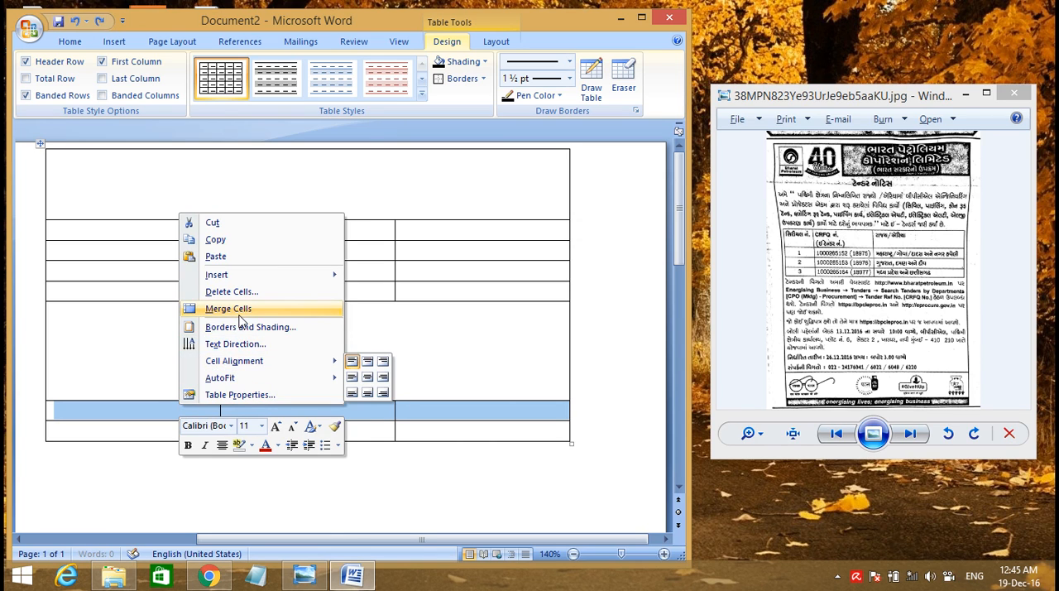
left_click(238, 308)
Merge the three cells of the last table row and shade that row black
left_click(422, 432)
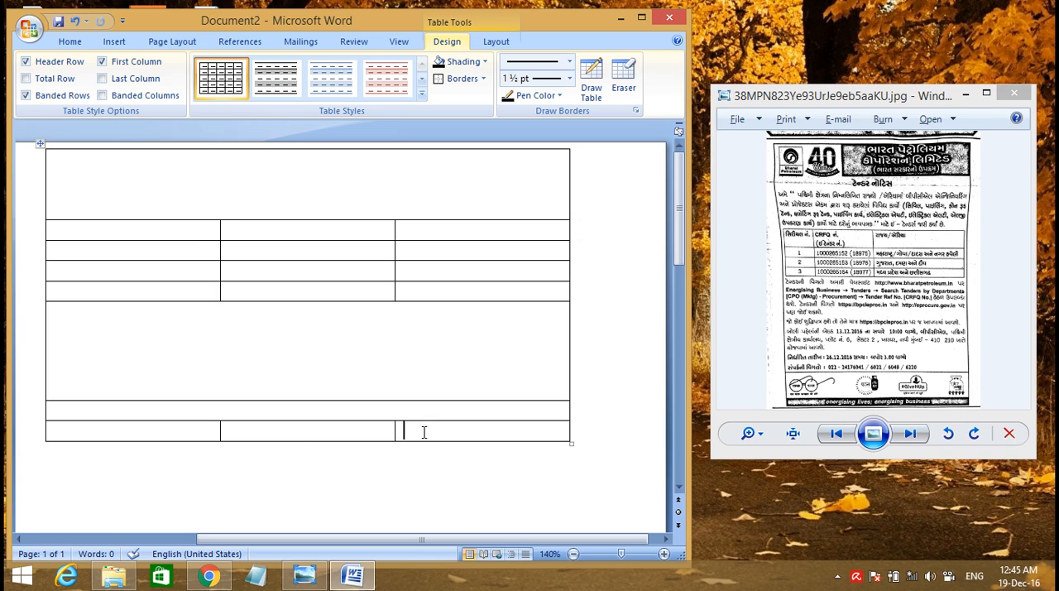
left_click_drag(425, 431, 218, 433)
right_click(217, 435)
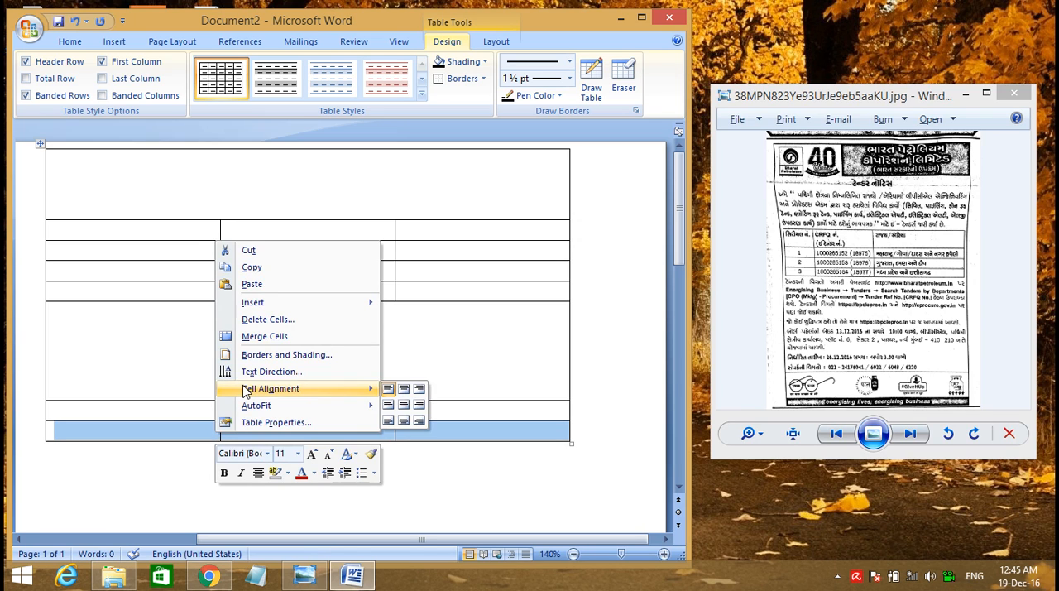
left_click(278, 338)
left_click(222, 435)
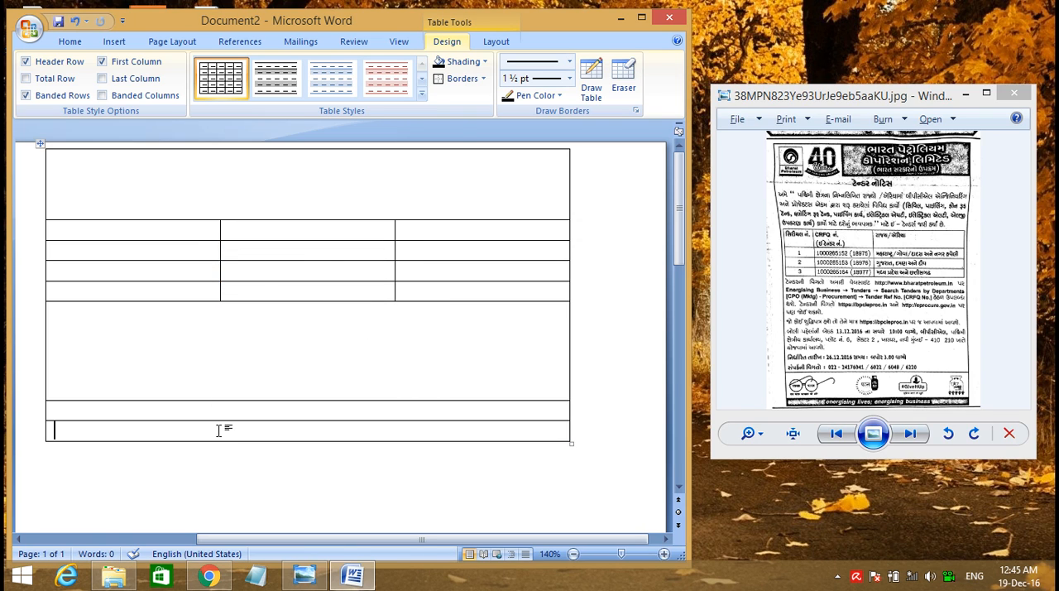
left_click(485, 61)
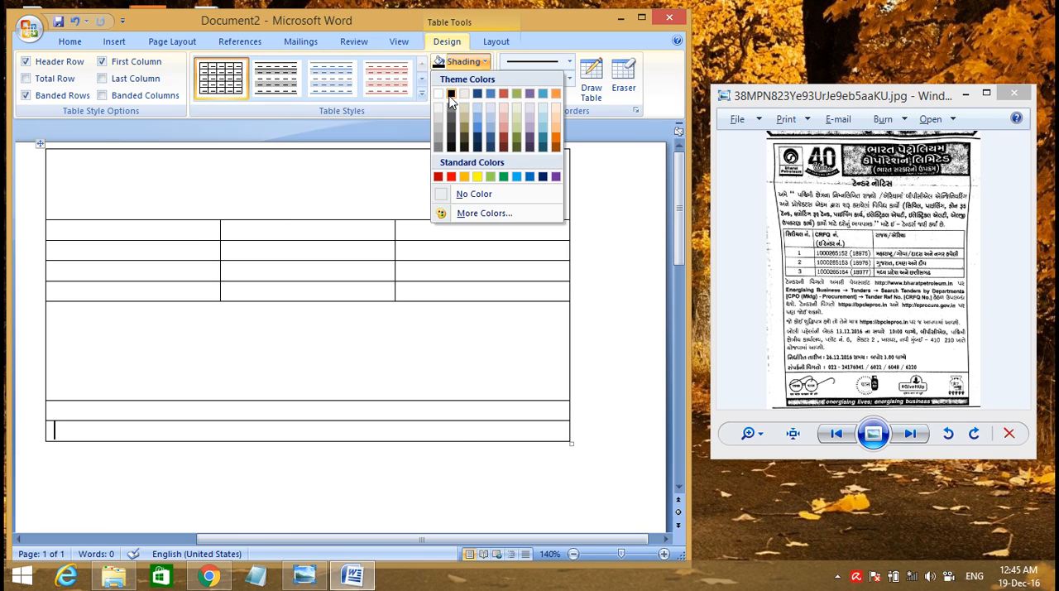
left_click(451, 94)
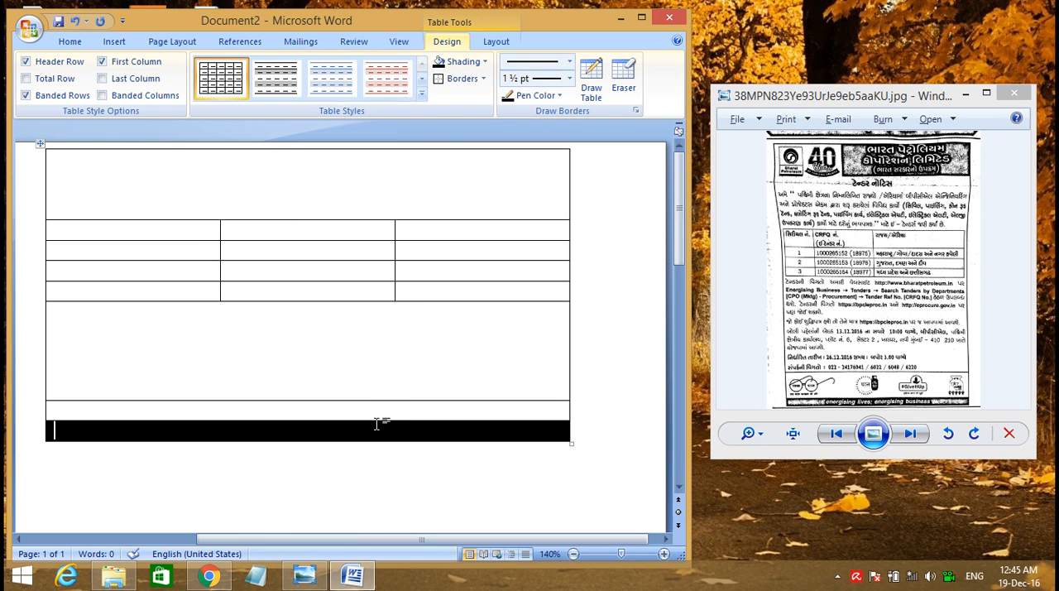
Make the seventh row about three times as tall and narrow the first column of rows two to five, widening their third column
left_click_drag(375, 420, 376, 458)
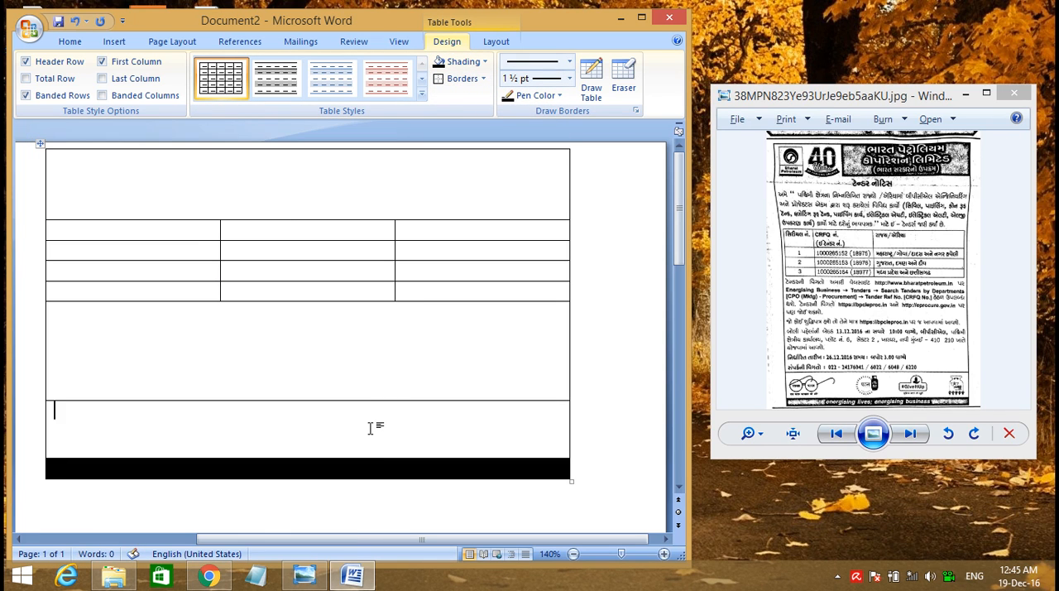
left_click(831, 335)
left_click(354, 368)
left_click(217, 345)
left_click(358, 194)
left_click_drag(218, 230, 118, 237)
left_click_drag(394, 235, 311, 239)
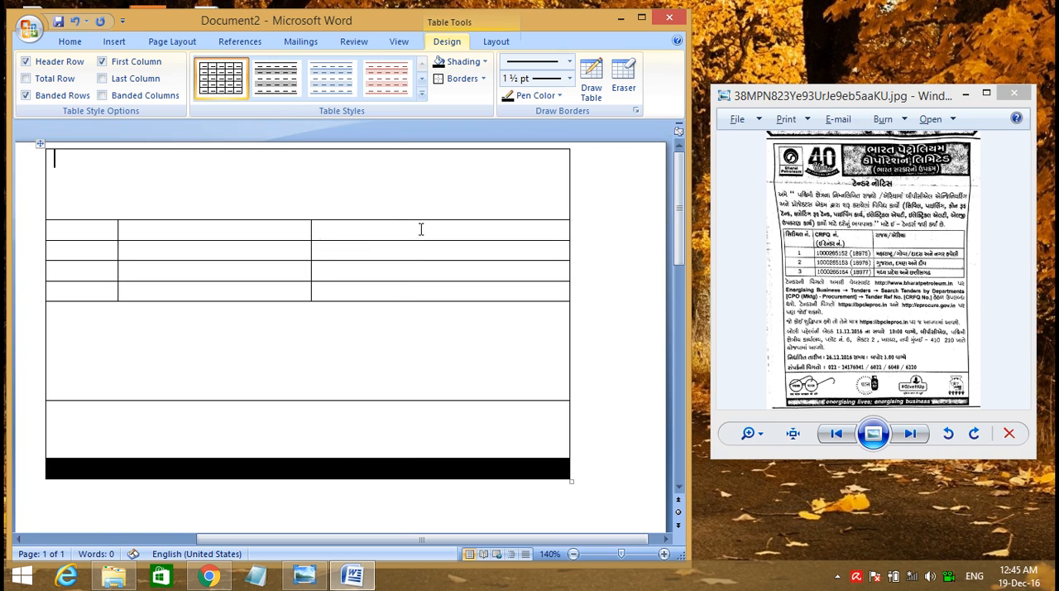
Insert a nested table with 1 column and 1 row inside the merged first row
left_click(259, 245)
left_click(113, 42)
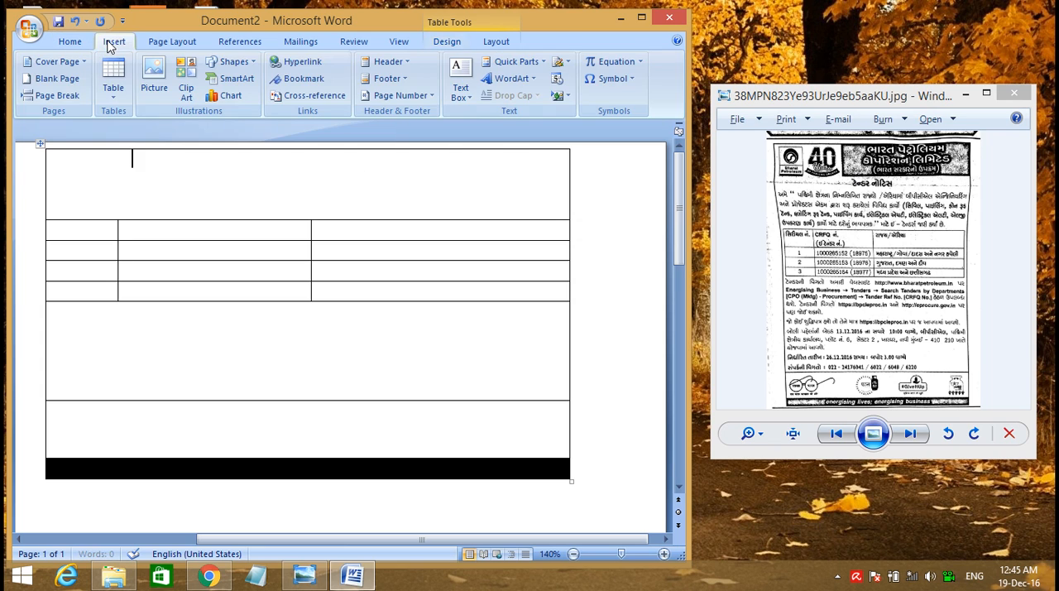
left_click(112, 82)
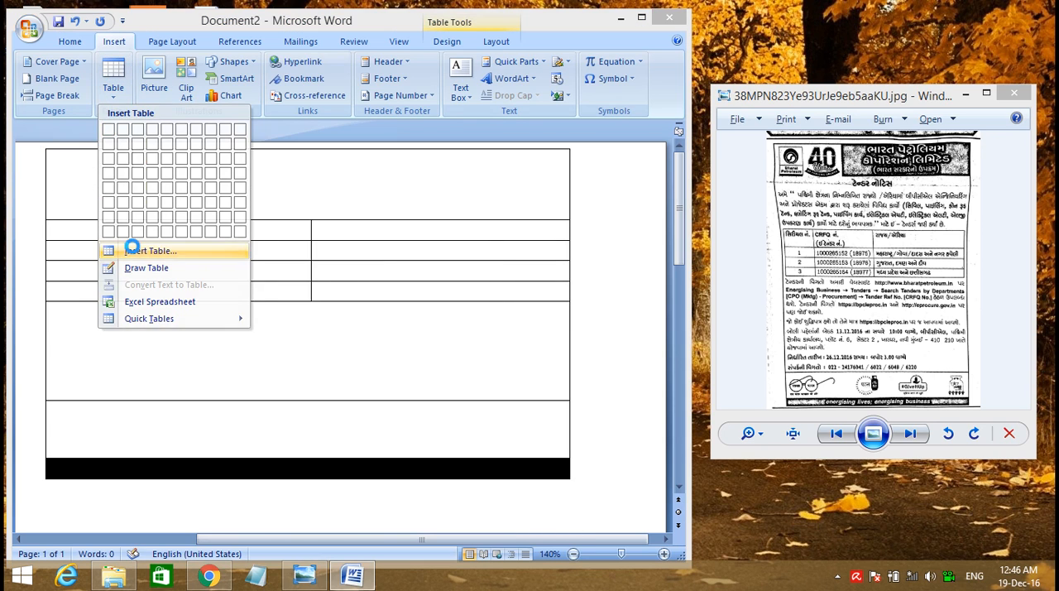
left_click(133, 251)
type("1")
key("Tab")
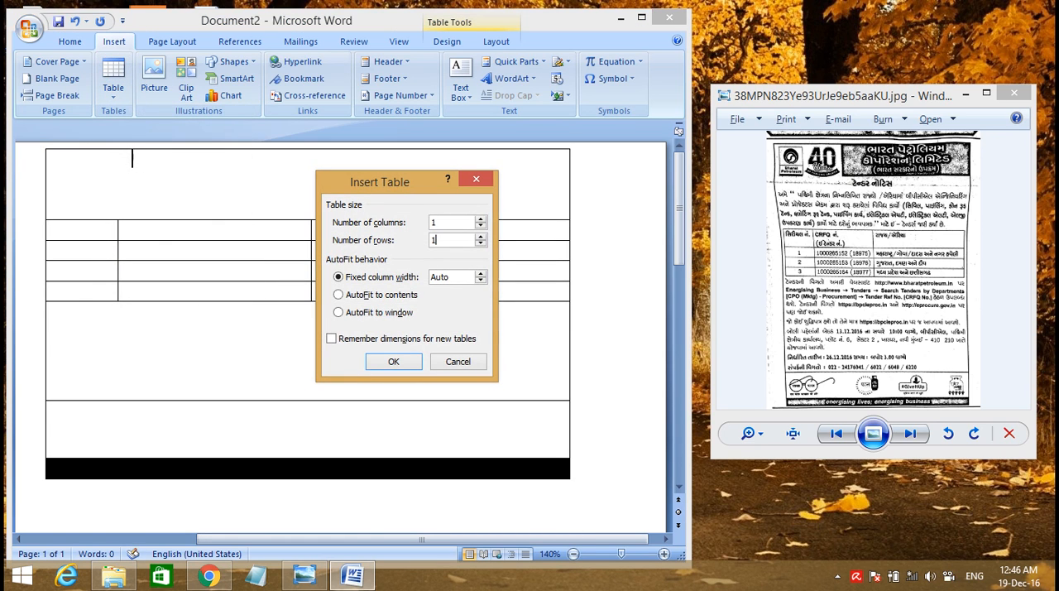
key("Return")
Narrow the nested table to the right half of the first row and make it about twice as tall
left_click_drag(49, 162, 83, 173)
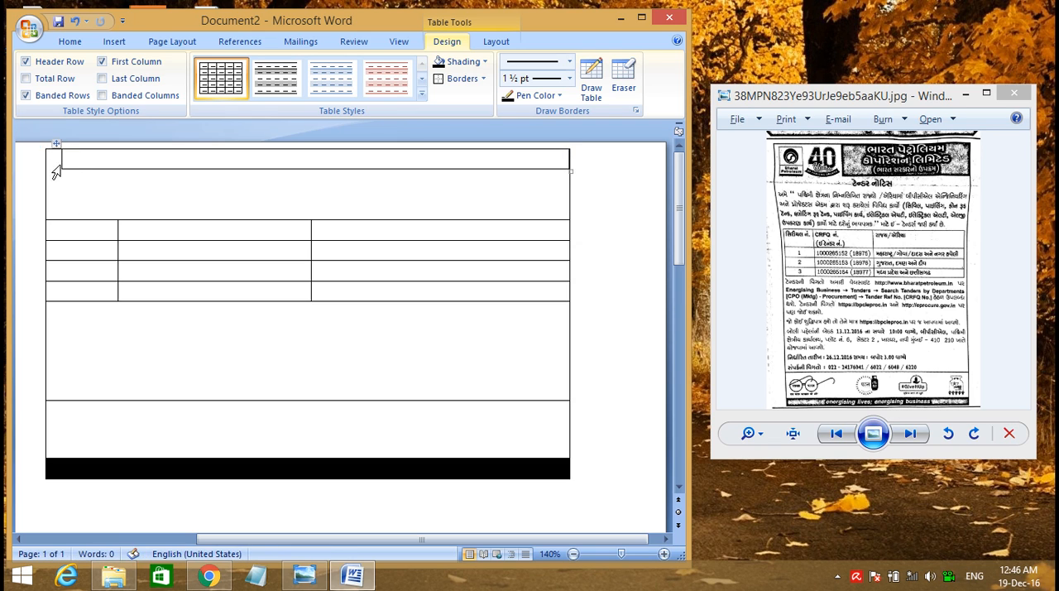
left_click(60, 162)
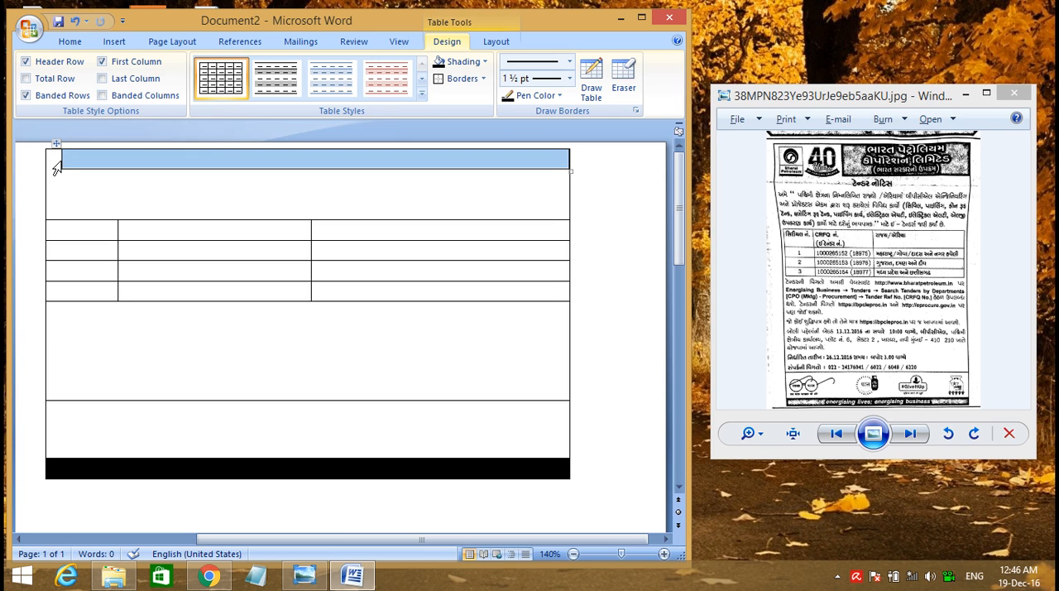
left_click_drag(59, 159, 296, 135)
left_click_drag(439, 168, 441, 191)
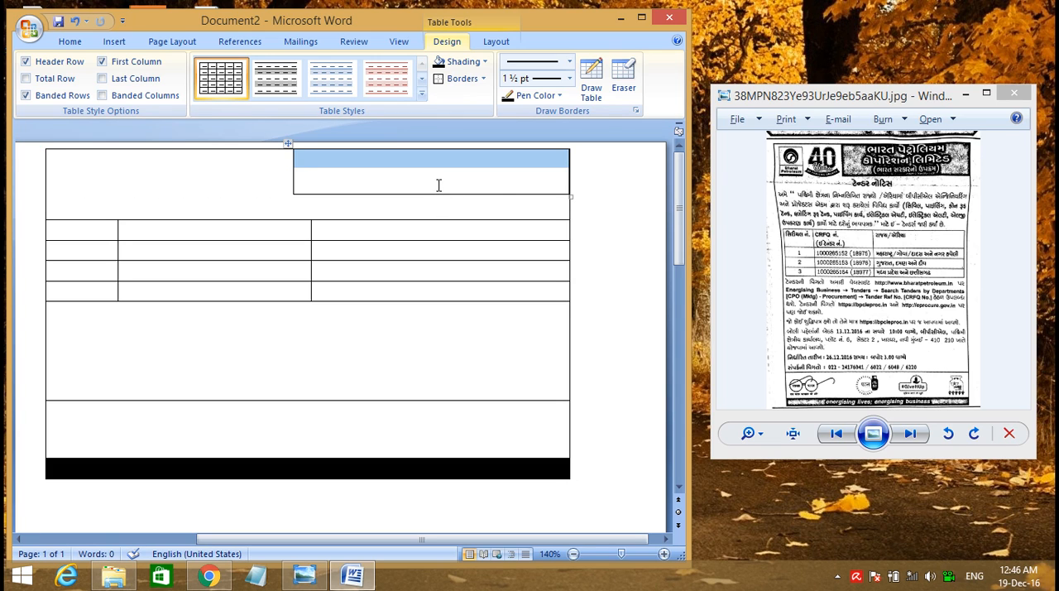
Shade the nested table's cell black
left_click(439, 185)
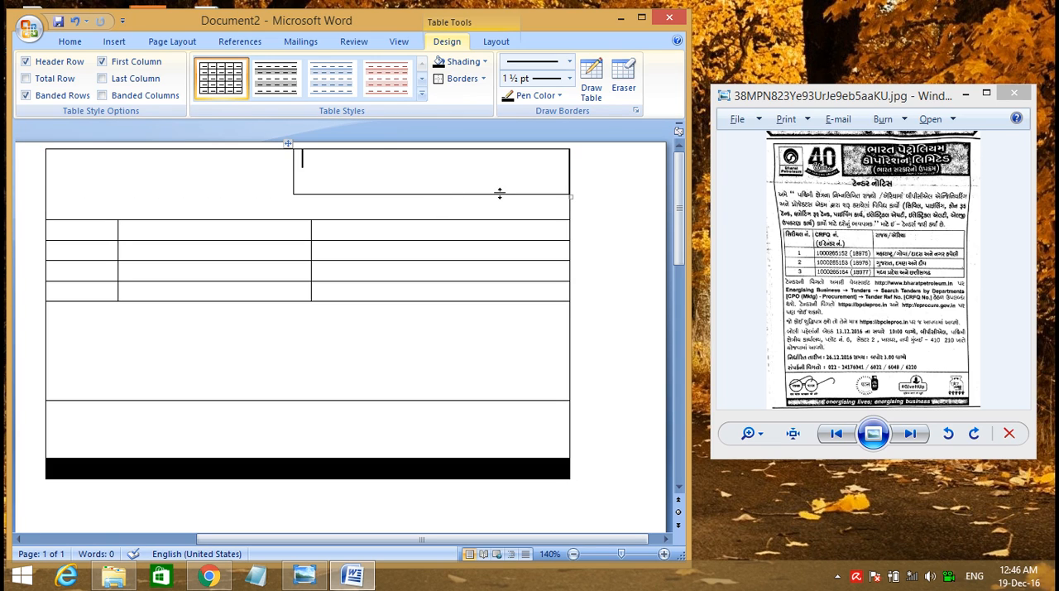
left_click(478, 63)
left_click(453, 96)
Enter the centred word "text" in the black nested cell and widen that cell slightly toward the left
type("text")
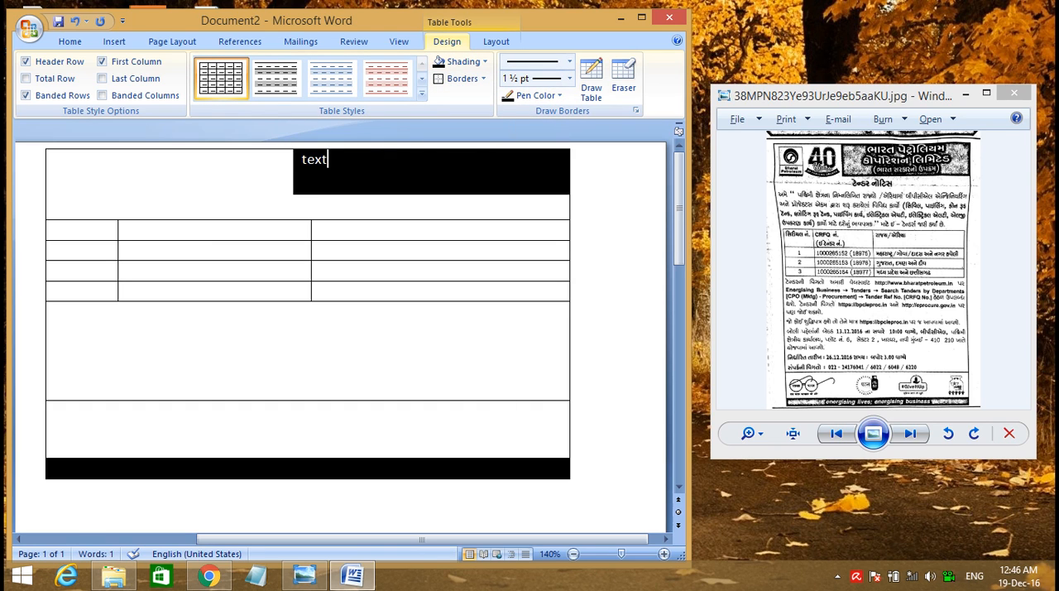
key("shift+Left")
key("shift+Left")
key("shift+Left")
key("shift+Left")
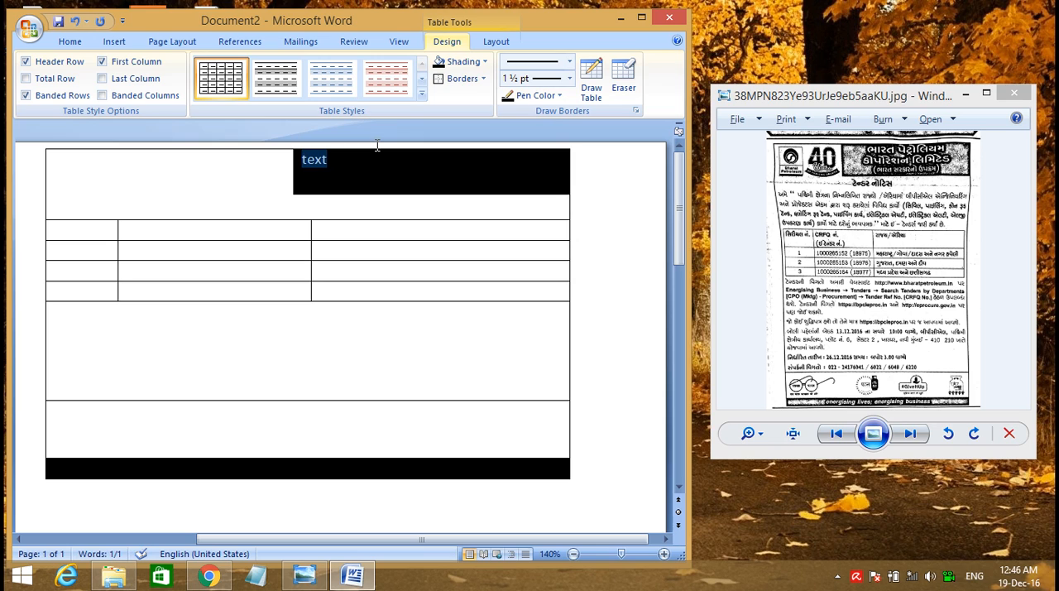
key("ctrl+e")
left_click(397, 165)
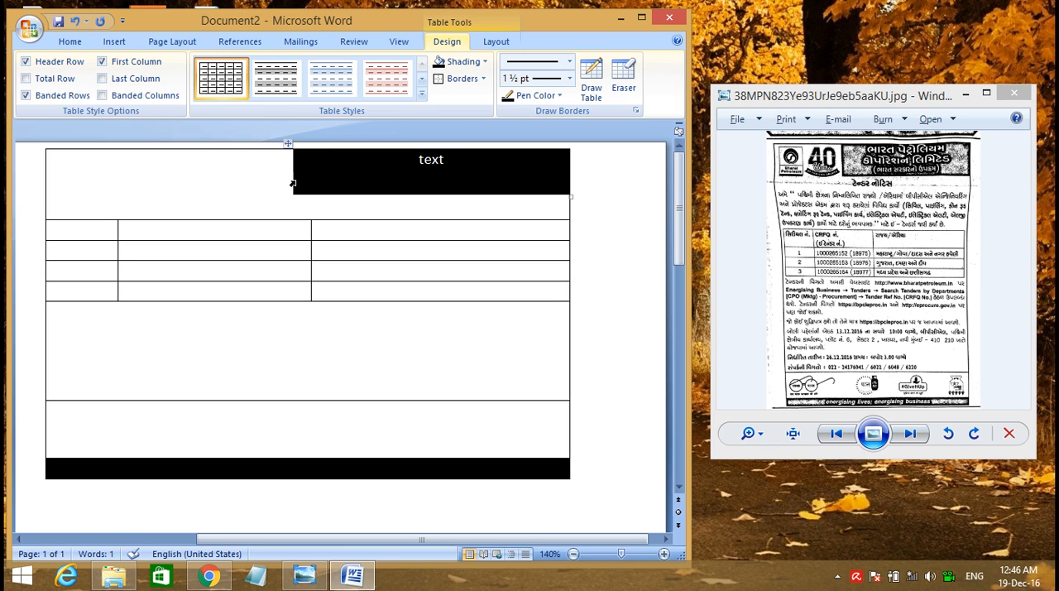
left_click_drag(291, 182, 253, 177)
Apply 1 ½ pt outside borders around the whole outer table
left_click(70, 179)
left_click_drag(63, 162, 492, 479)
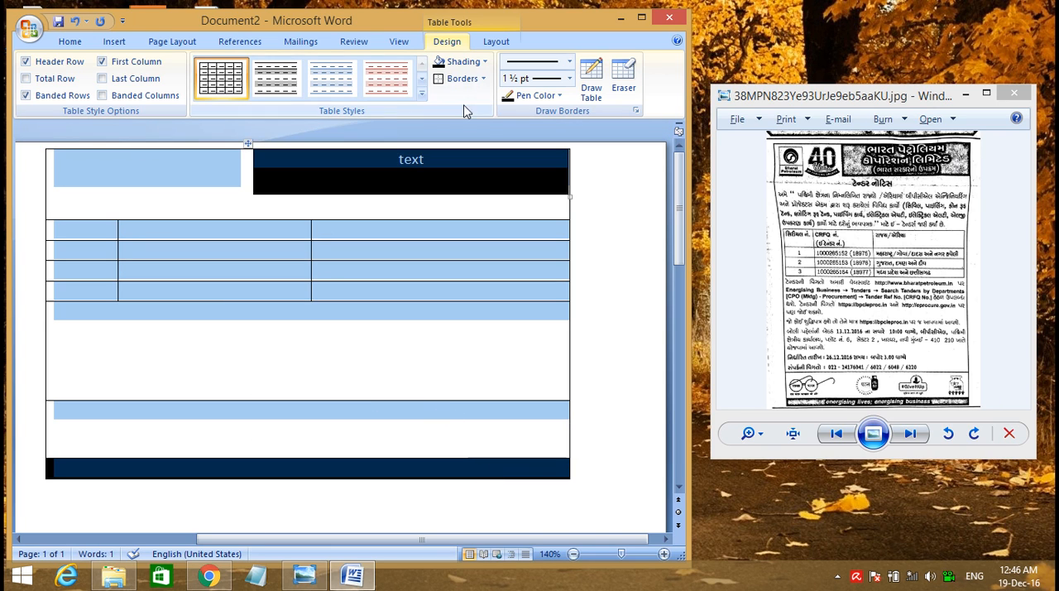
left_click(483, 78)
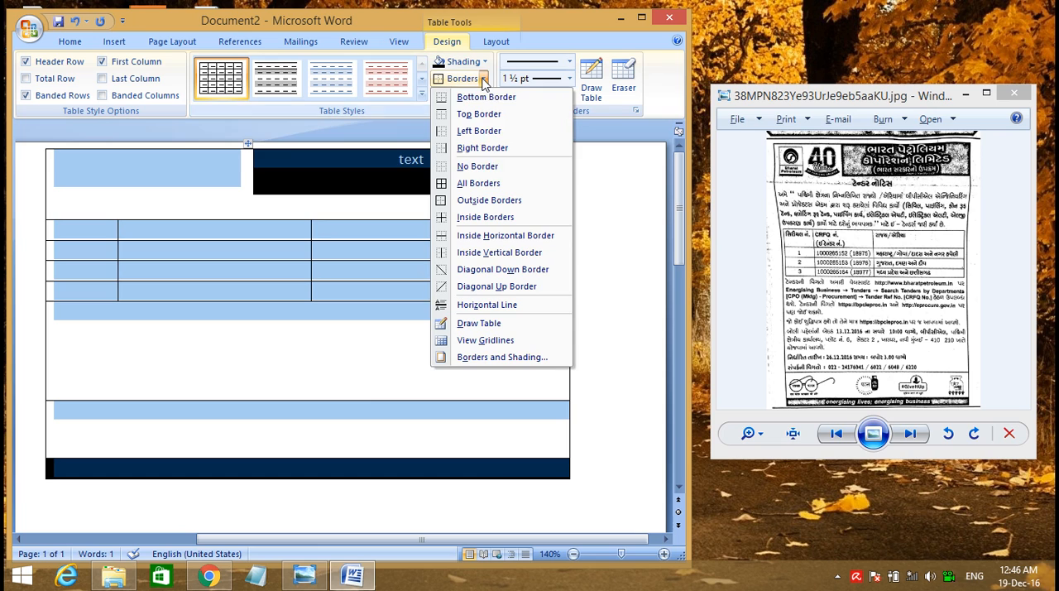
left_click(485, 201)
left_click(239, 368)
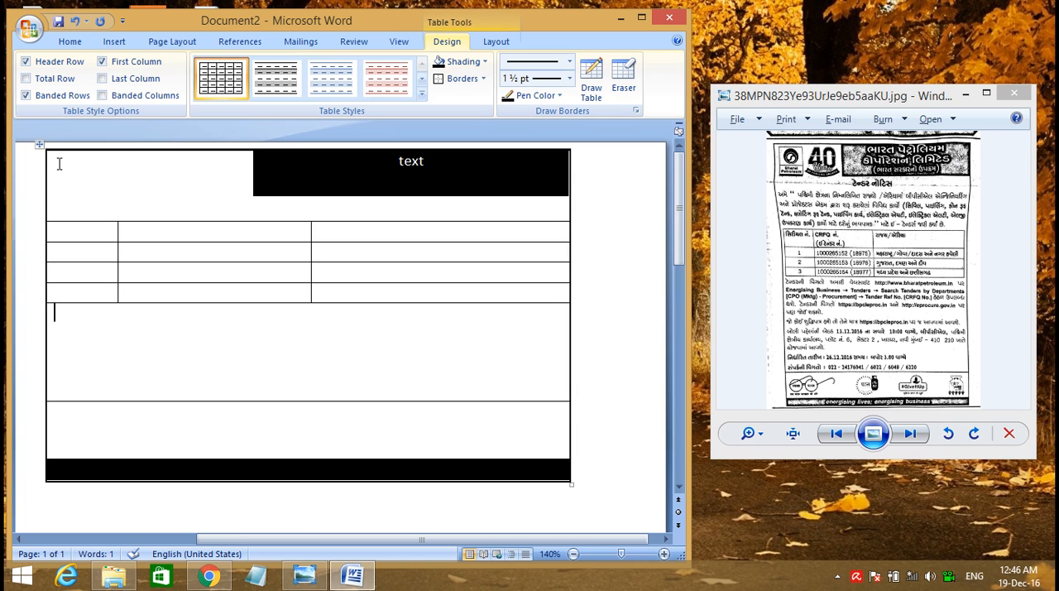
Insert the autumn forest picture as a logo in the first row, shrunk to about a tenth of its width and placed below the row's top edge
left_click(114, 42)
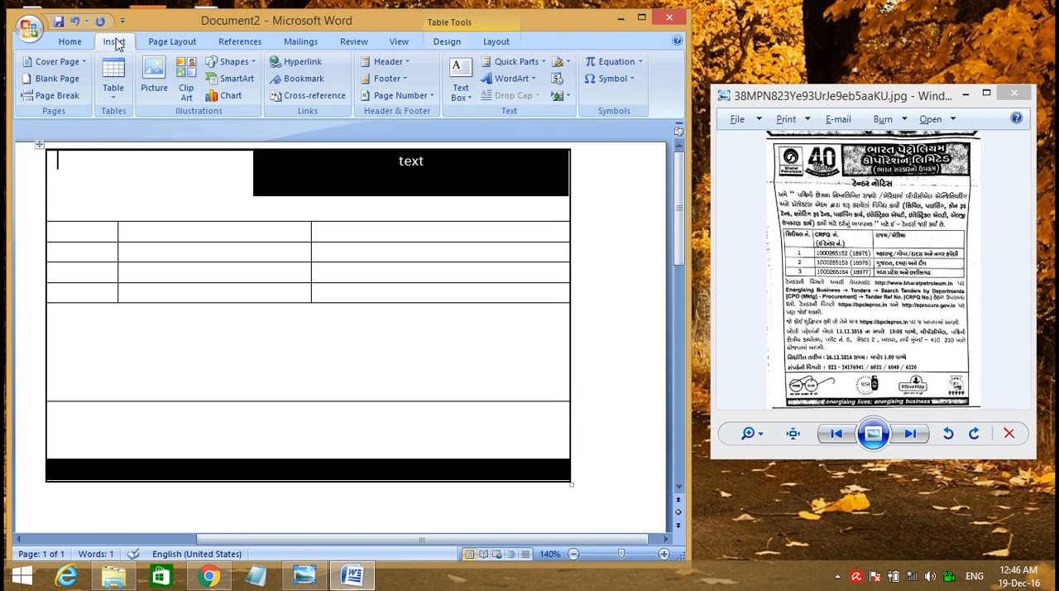
left_click(152, 93)
double_click(186, 136)
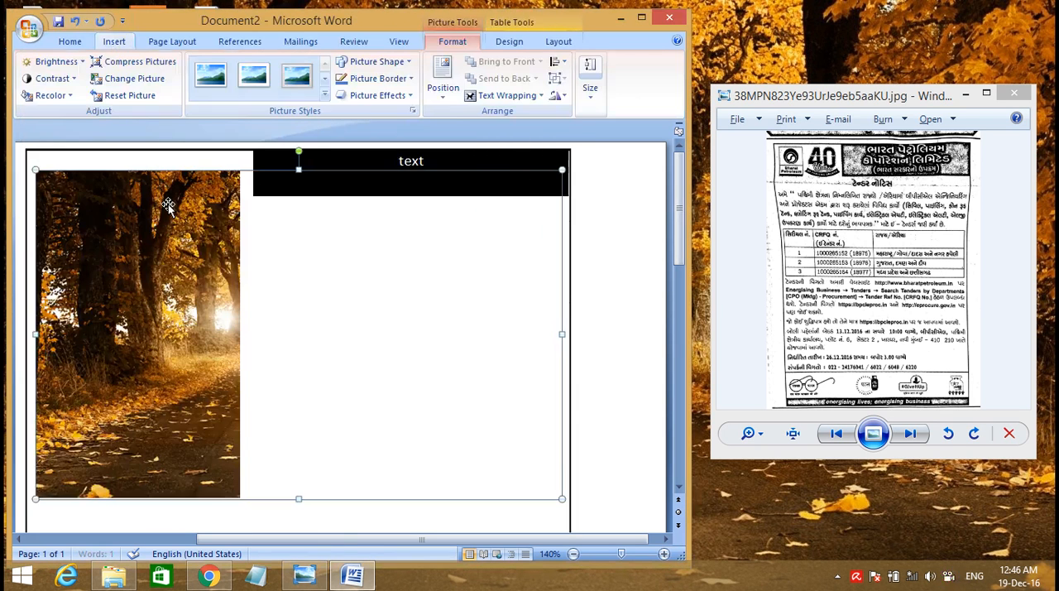
left_click_drag(558, 497, 93, 203)
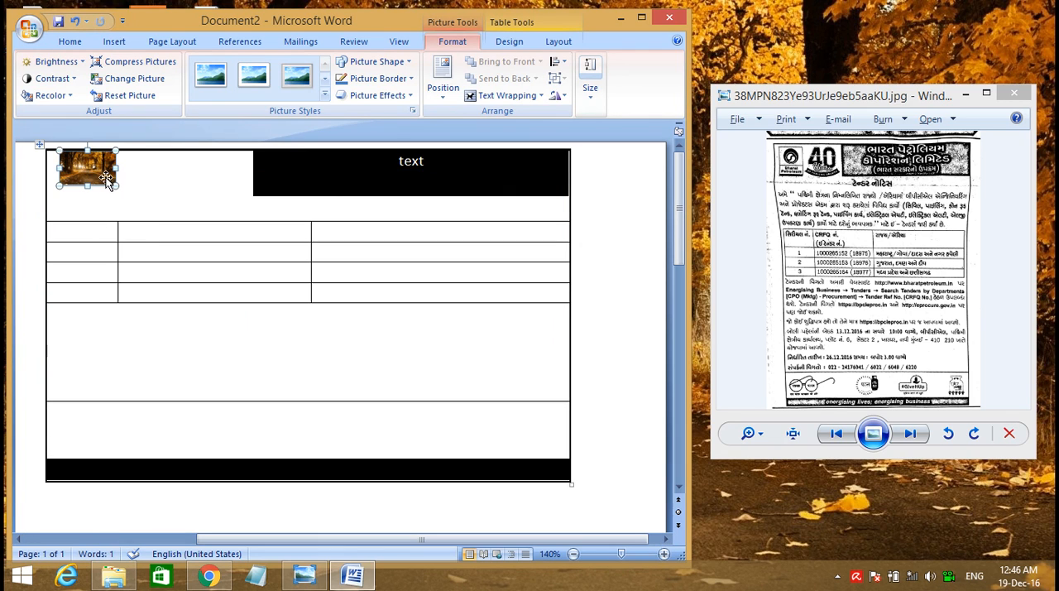
left_click_drag(87, 166, 95, 189)
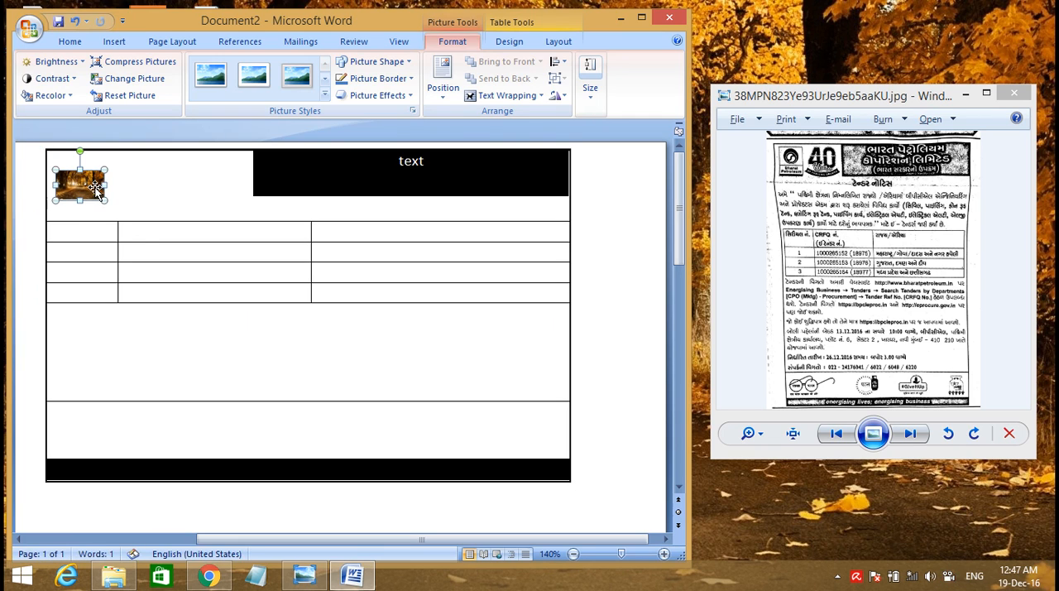
left_click(177, 210)
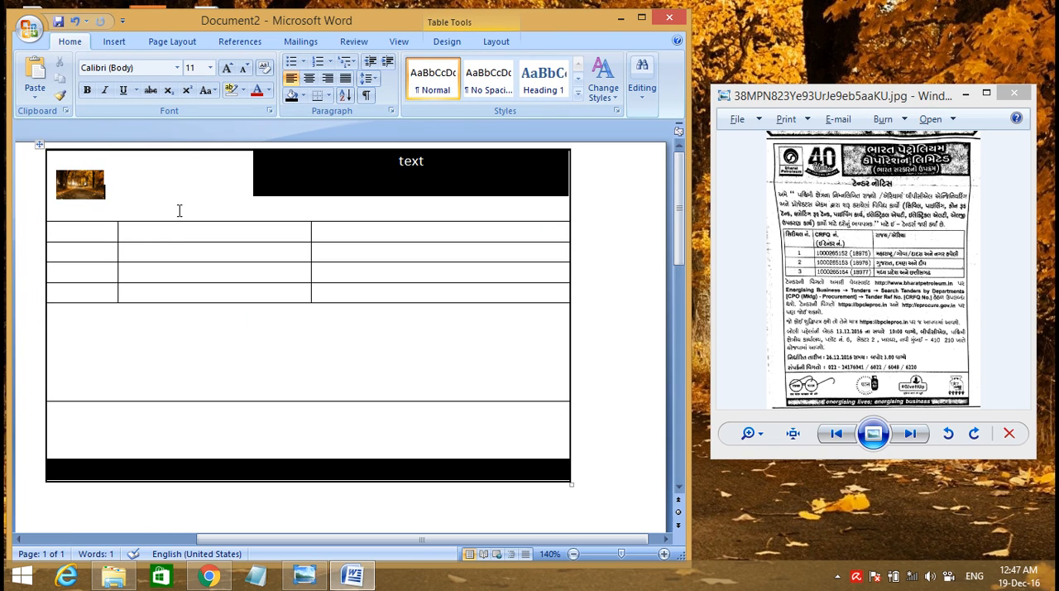
Delete the whole table together with its picture, and undo the deletion
left_click(85, 181)
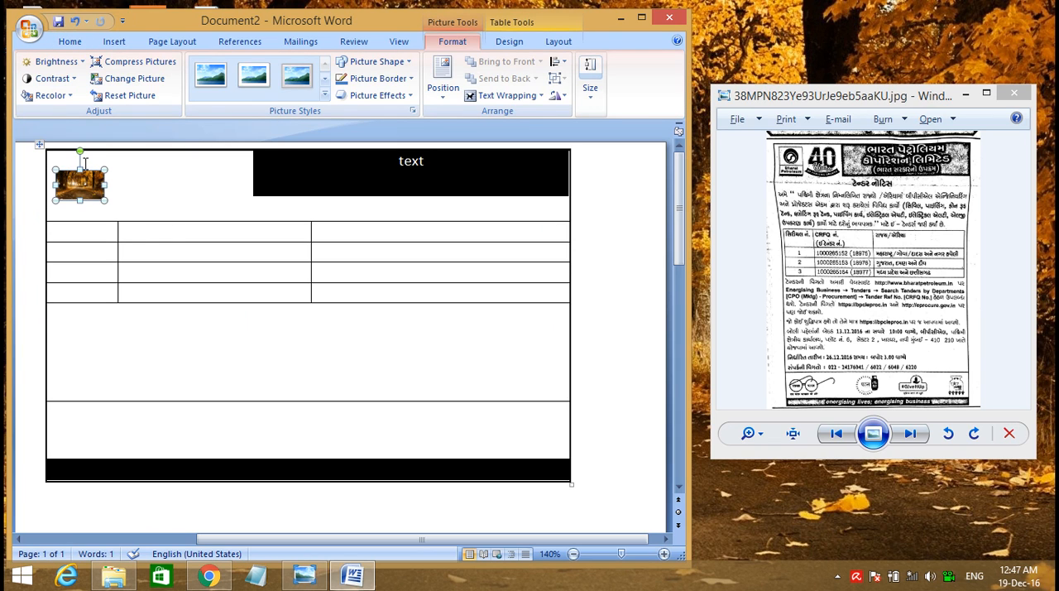
left_click(47, 179)
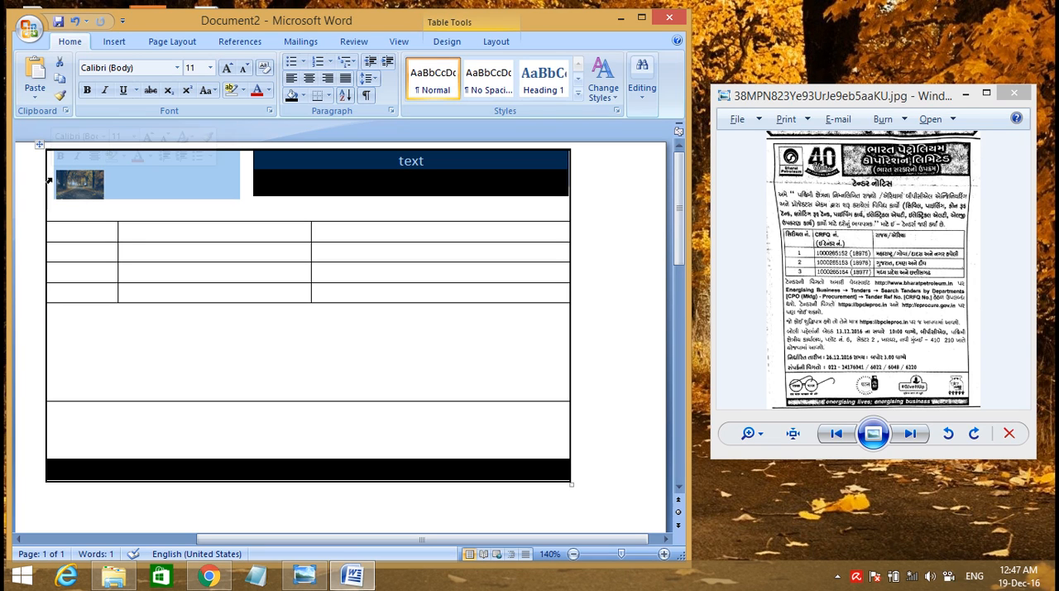
left_click(362, 311, "shift")
key("BackSpace")
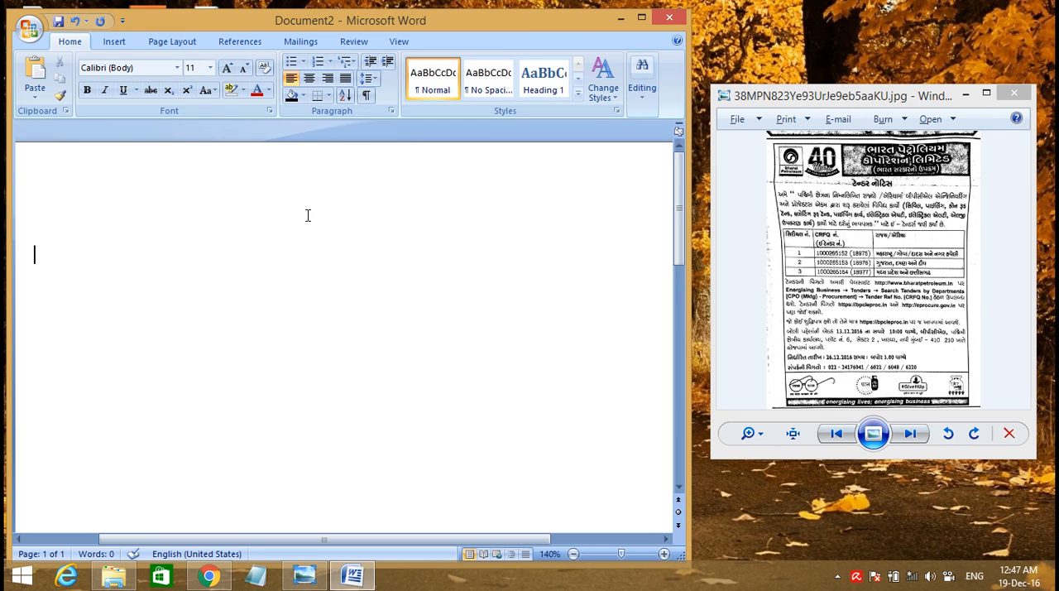
key("ctrl+z")
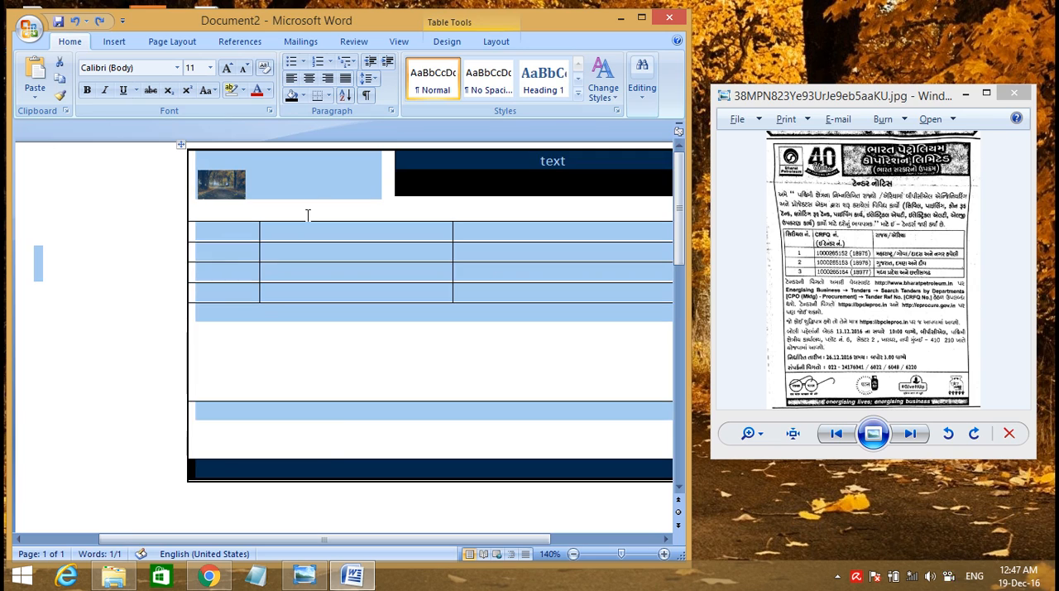
left_click(374, 339)
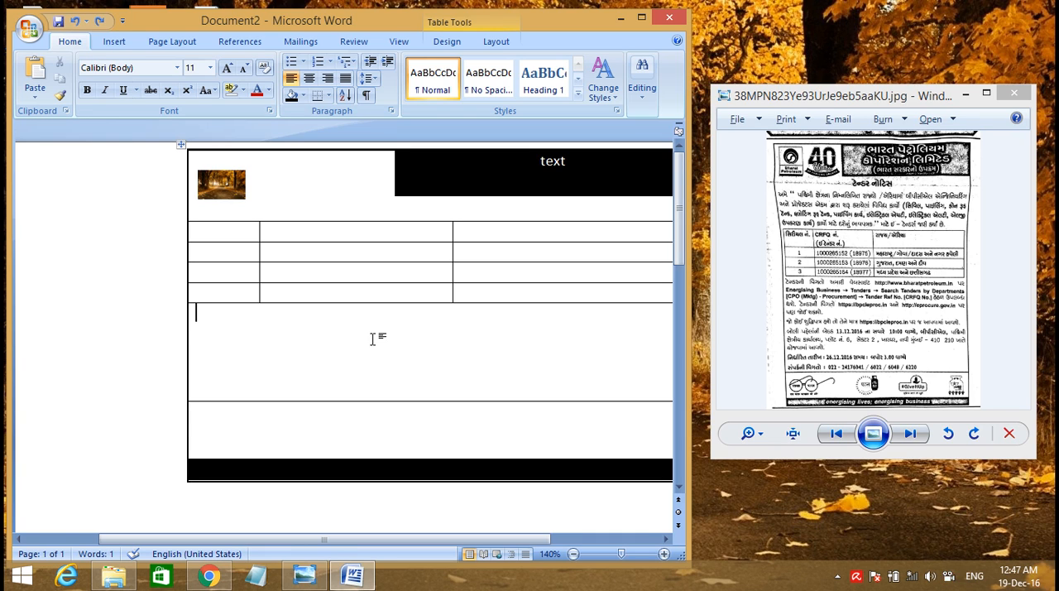
left_click(373, 339)
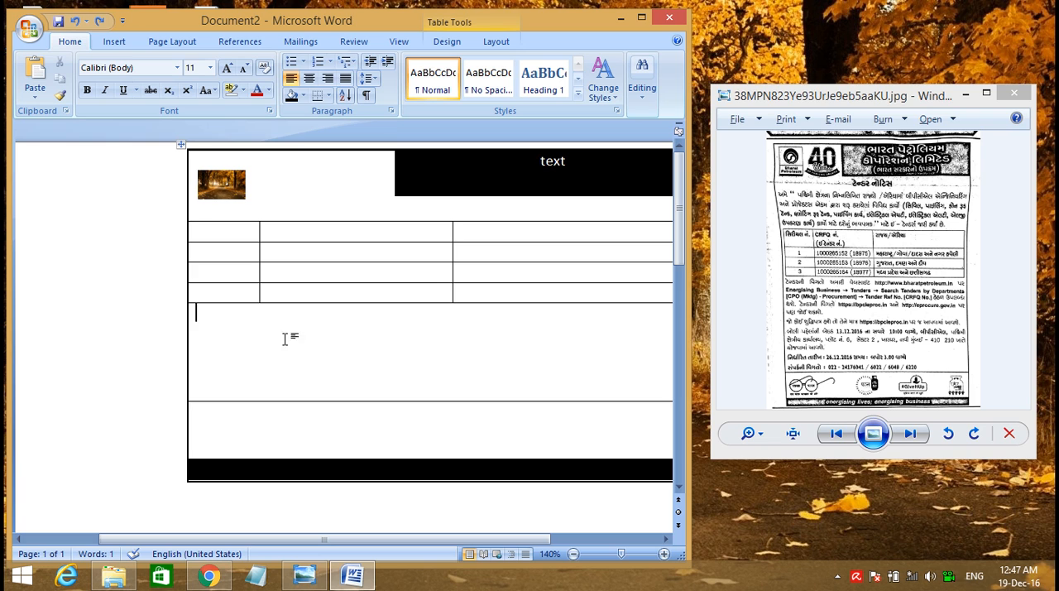
left_click(114, 42)
left_click(171, 43)
left_click(236, 42)
left_click(298, 43)
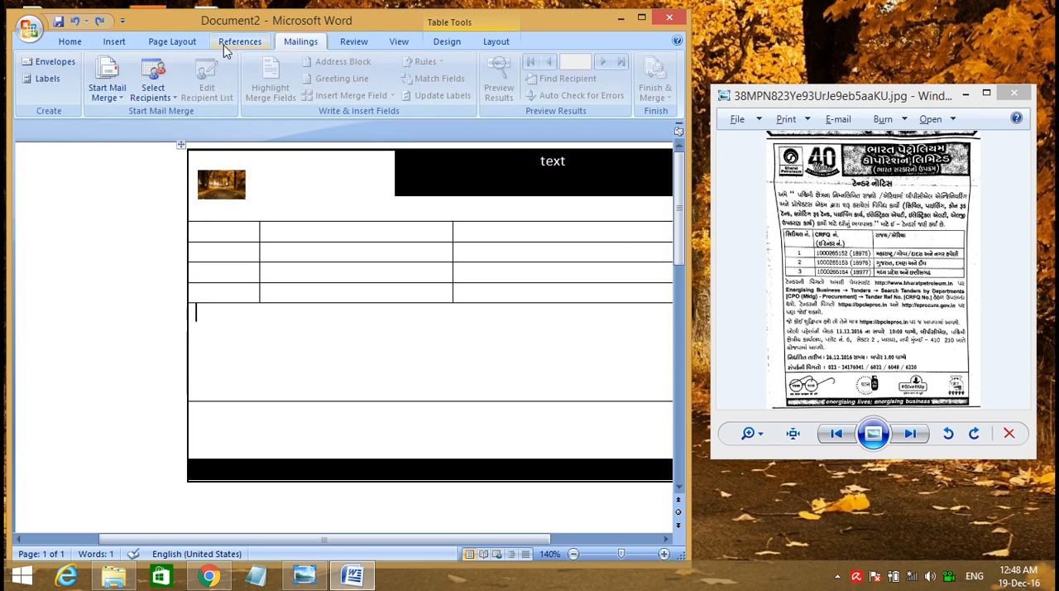
left_click(70, 43)
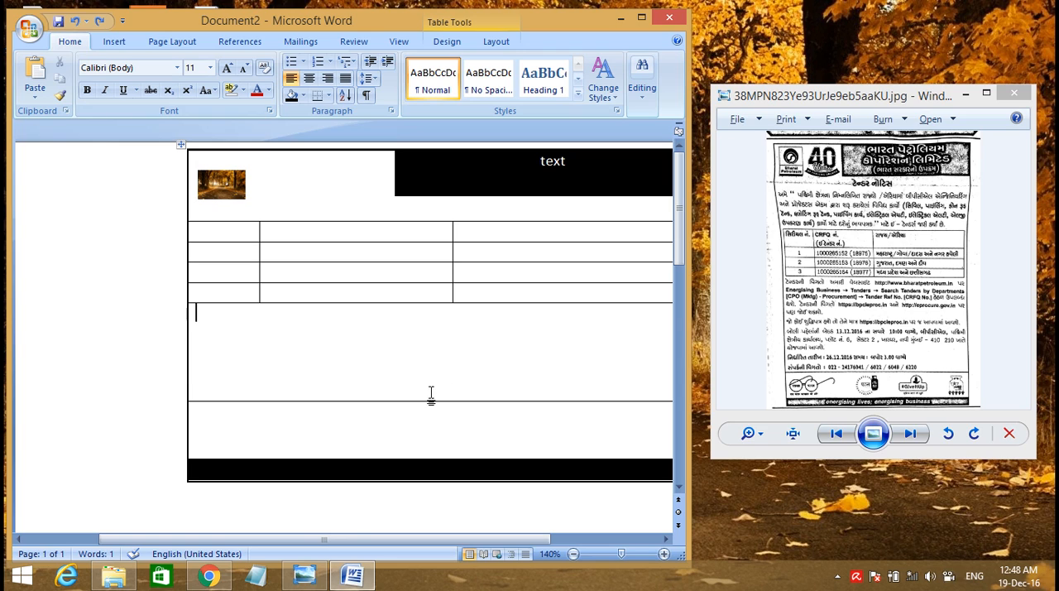